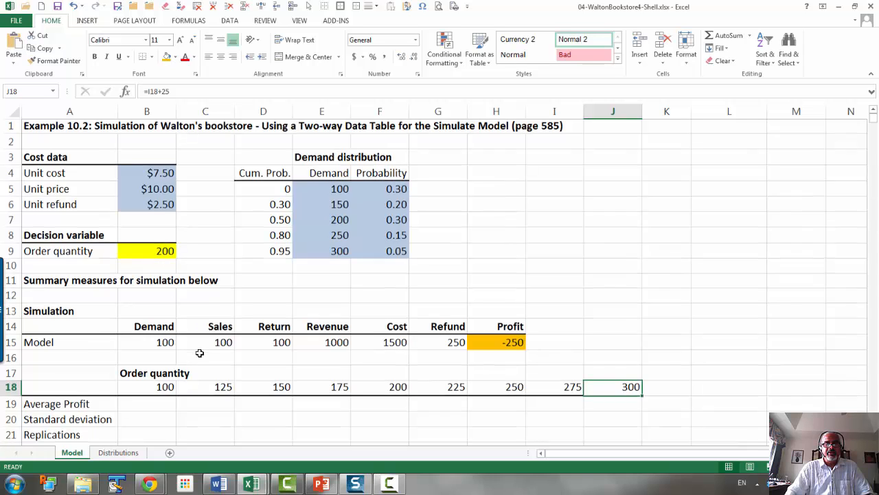
Review the summary measure rows and the replication list in column A from its first to its last row
scroll(199, 353, "down", 2)
scroll(199, 352, "up", 1)
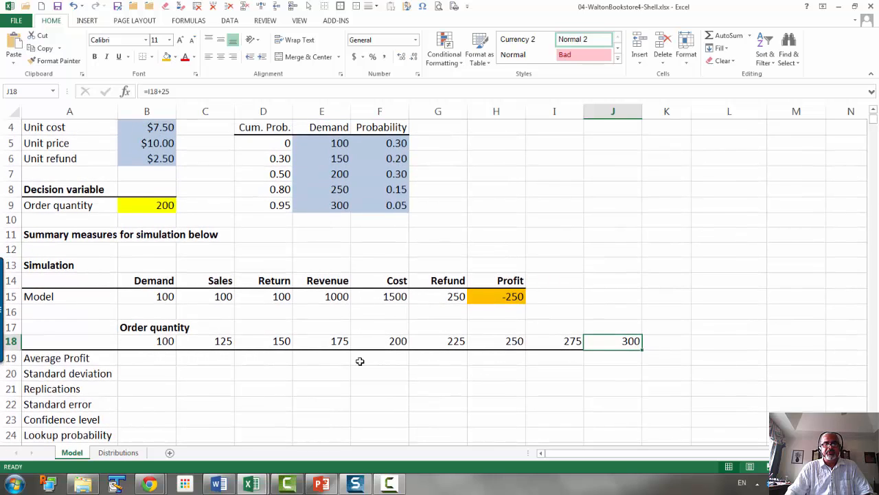
scroll(360, 361, "down", 3)
scroll(364, 358, "down", 3)
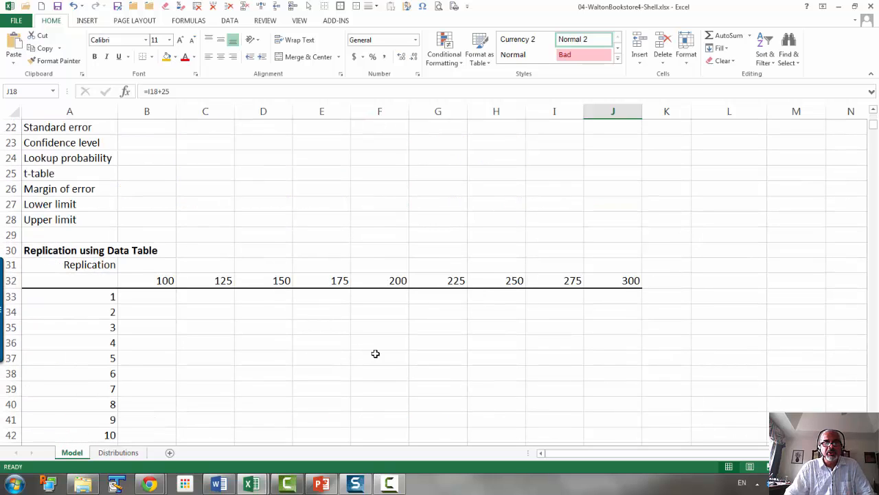
left_click(95, 294)
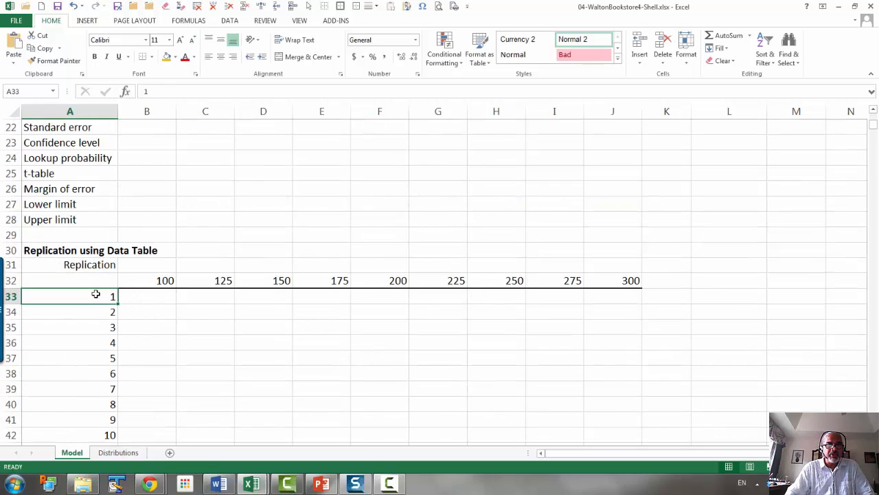
key("End")
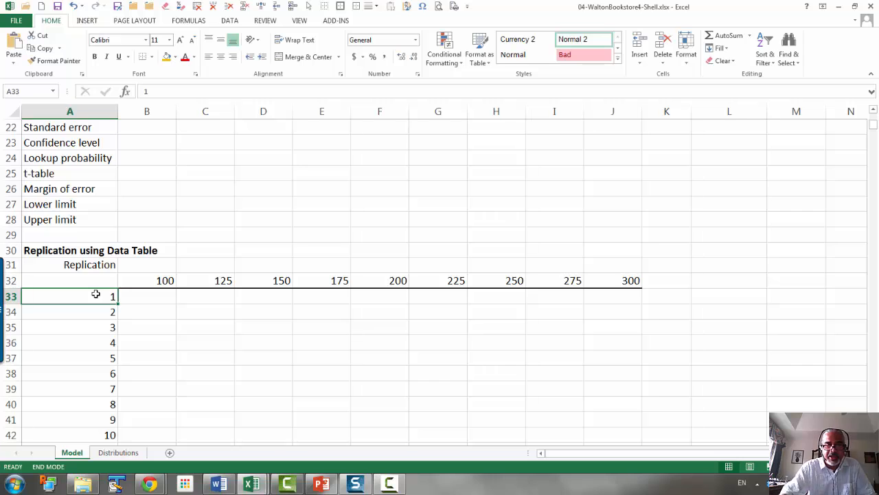
key("Down")
key("End")
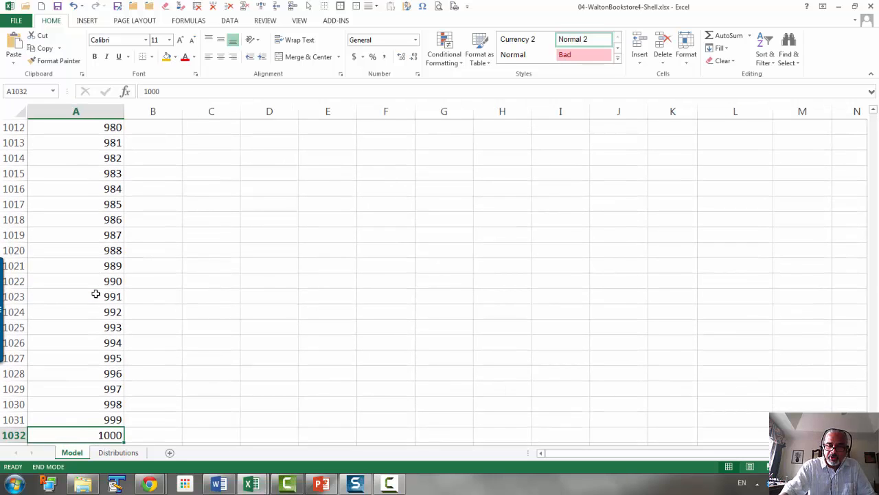
key("Up")
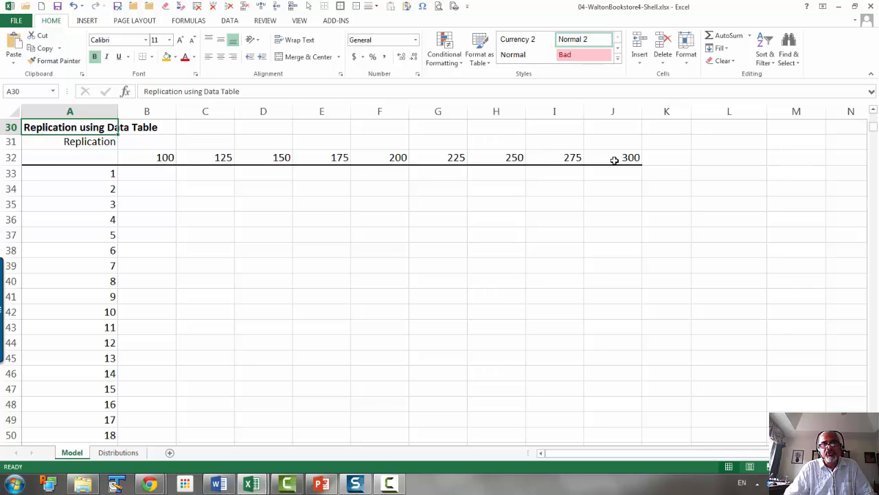
Enter the heading "Order quantity" in cell B31 above the replication table's quantity row
scroll(618, 171, "up", 1)
left_click(163, 189)
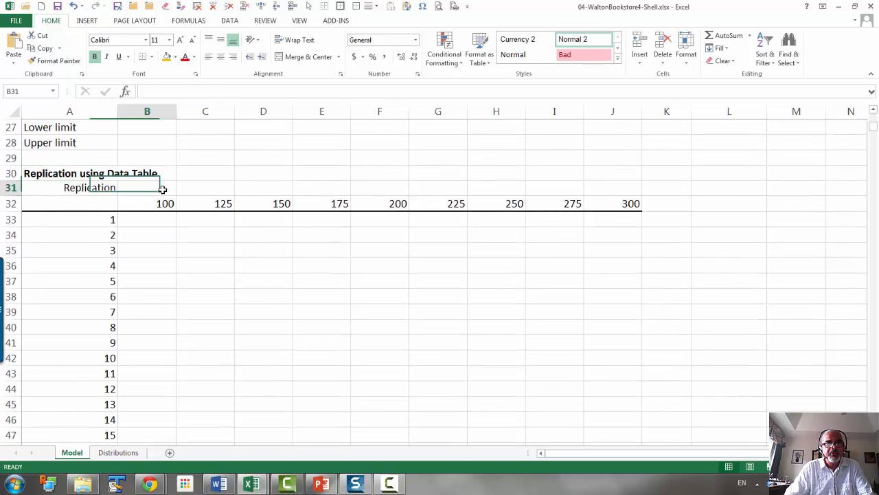
type("Order")
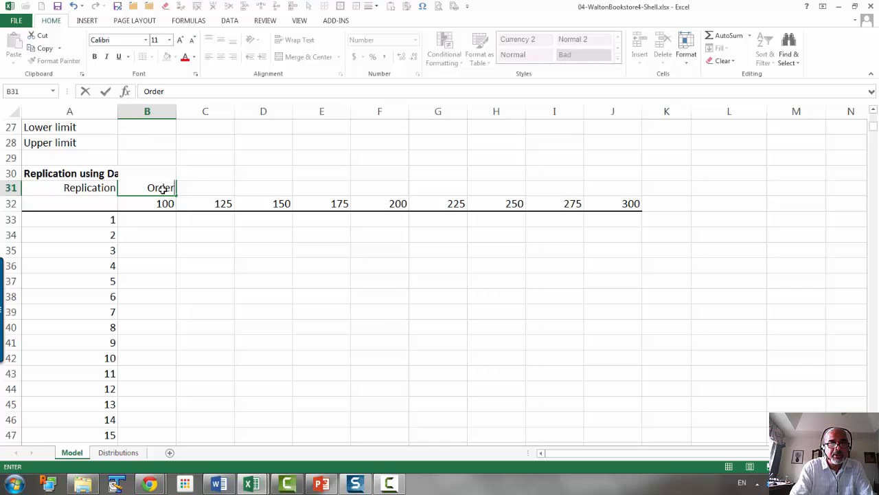
type(" quantity")
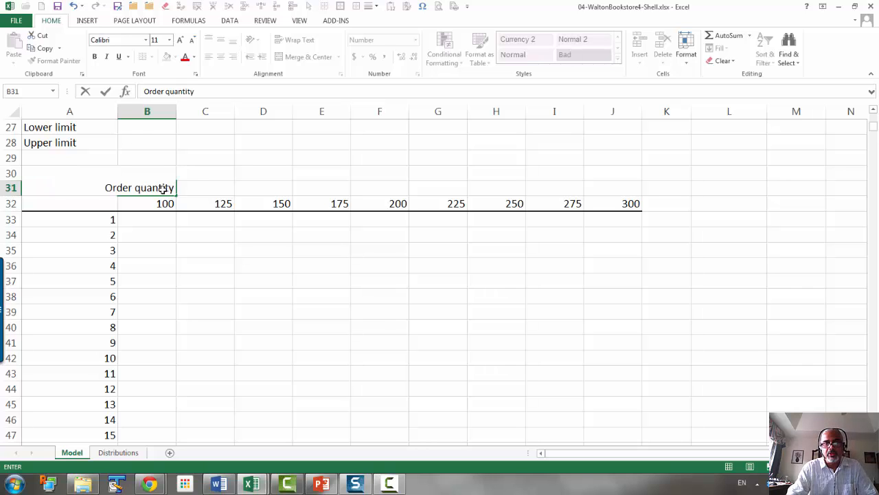
key("Return")
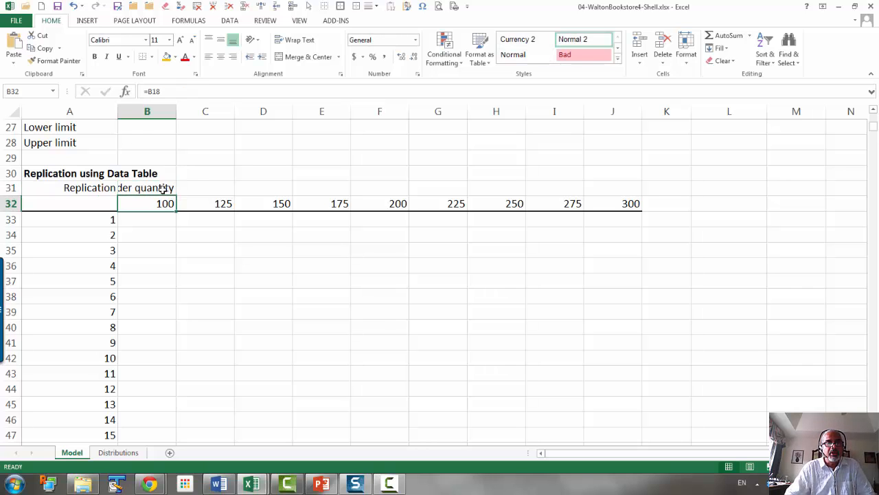
Merge and center the "Order quantity" heading across B31:J31 and make it bold
left_click_drag(163, 190, 608, 186)
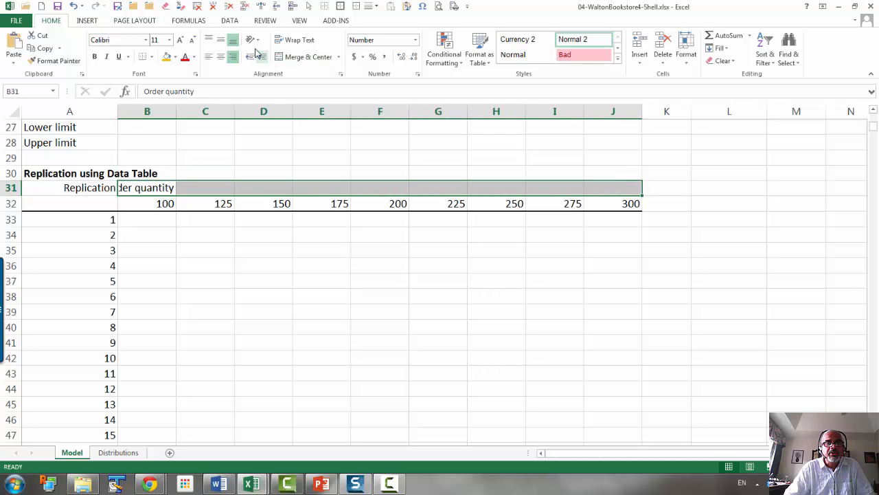
left_click(303, 58)
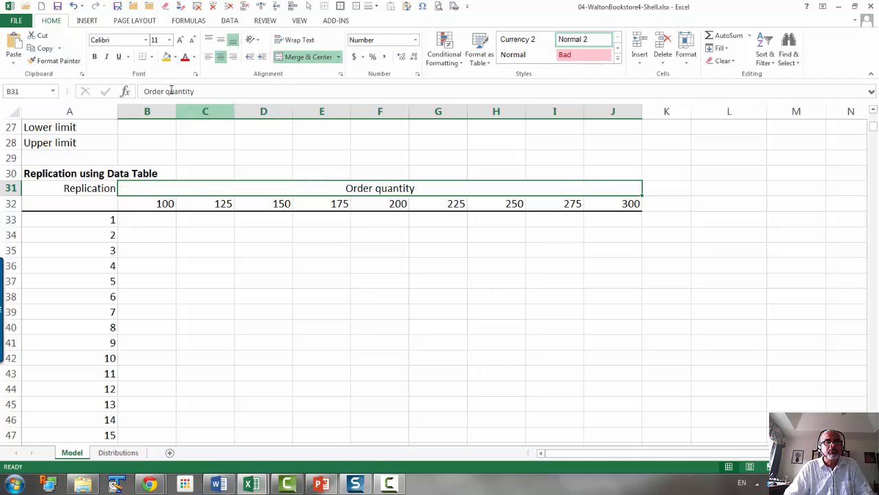
left_click(95, 57)
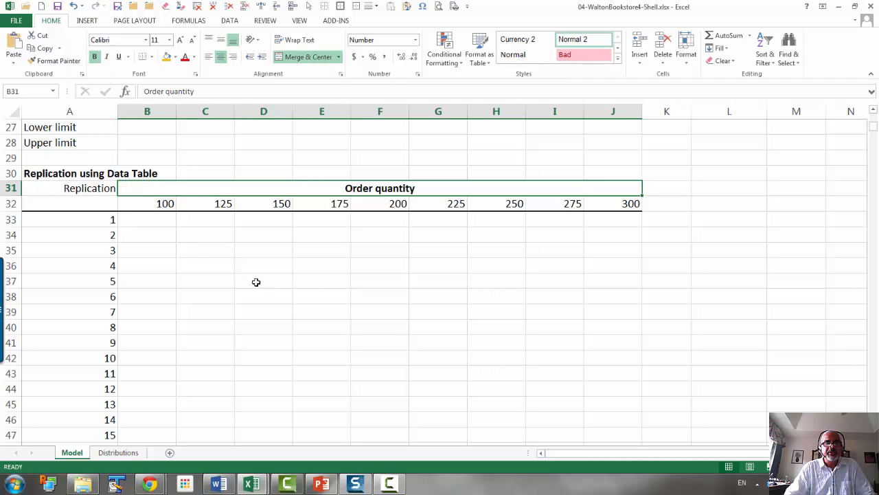
Link the replication table's corner cell A32 to the model's profit with the formula =H15
left_click(99, 202)
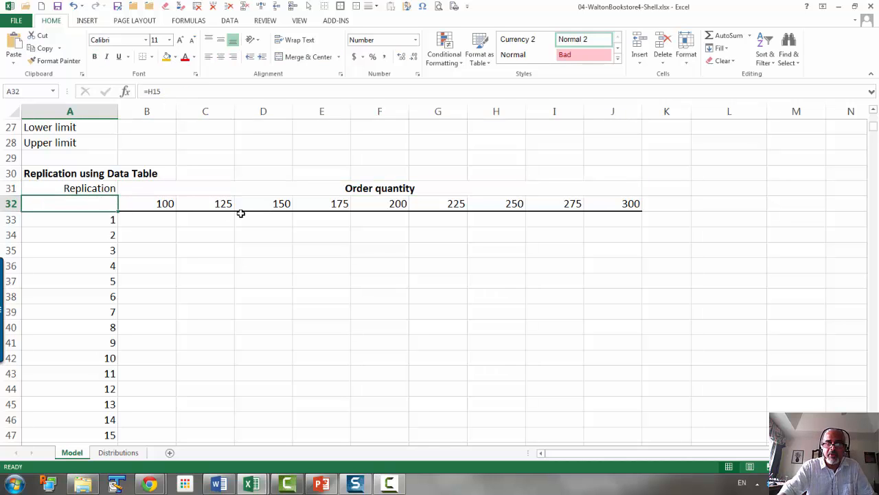
type("=")
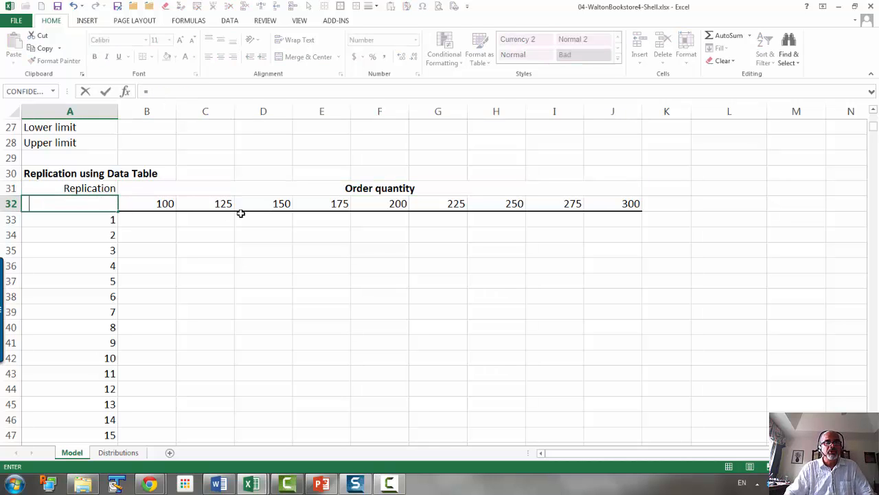
scroll(244, 211, "up", 3)
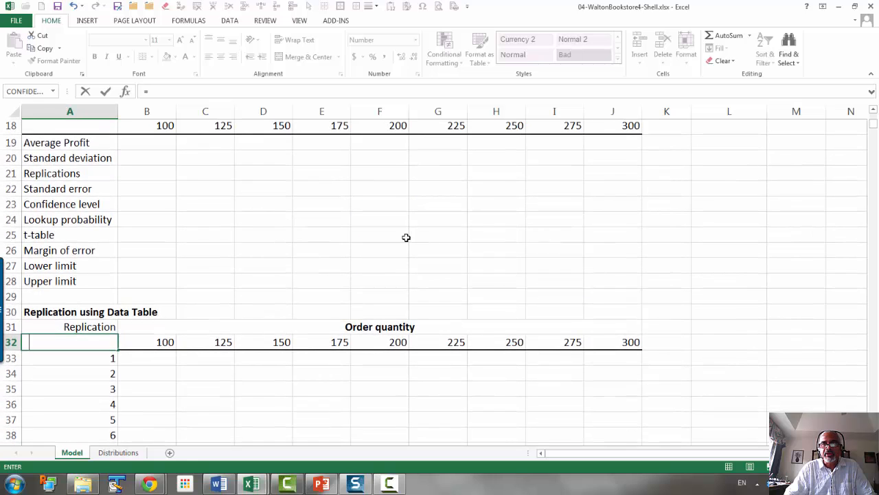
scroll(406, 237, "up", 3)
left_click(500, 217)
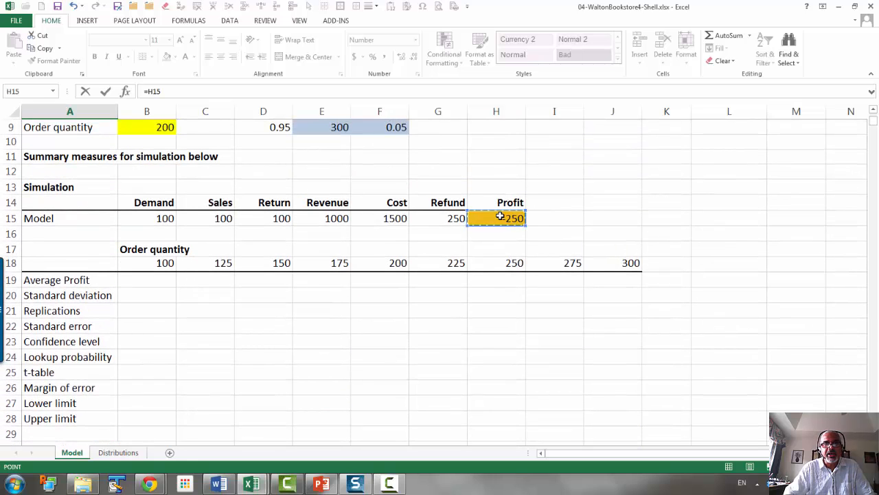
key("Return")
Create a two-way data table over A32:J1032 with row input cell B9 and blank cell A29 as column input
scroll(501, 215, "down", 3)
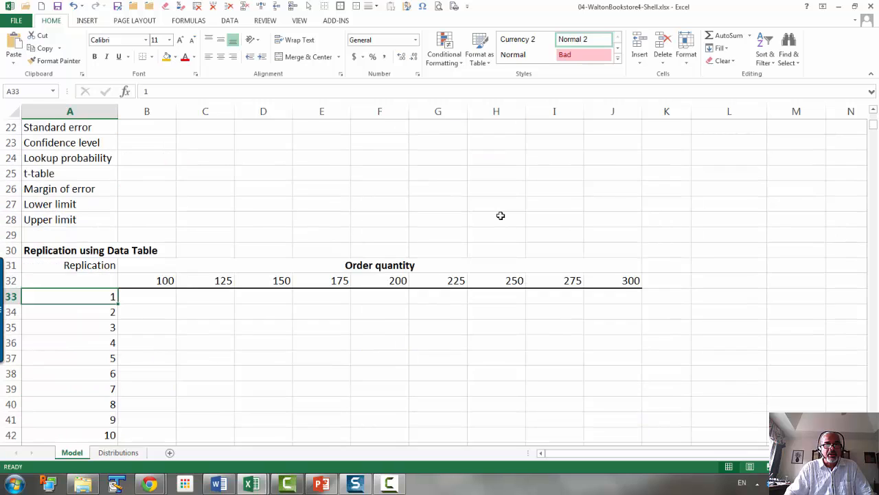
left_click(81, 280)
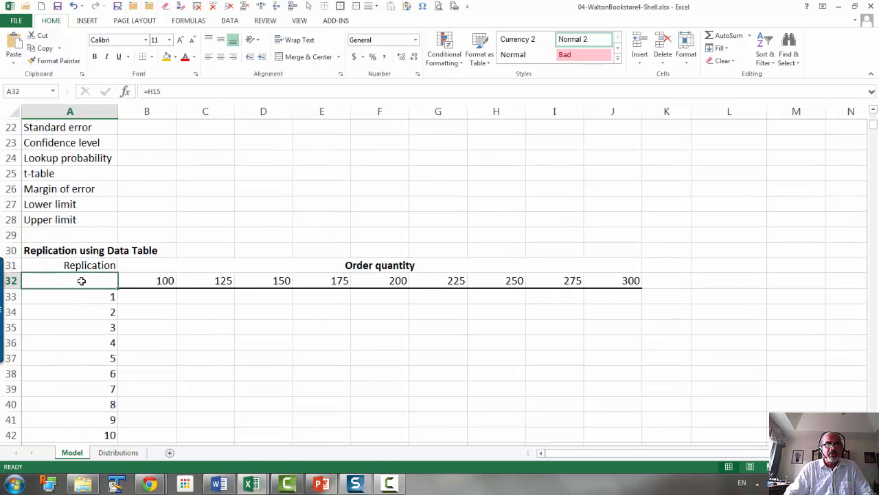
key("shift+Down")
key("shift+Down")
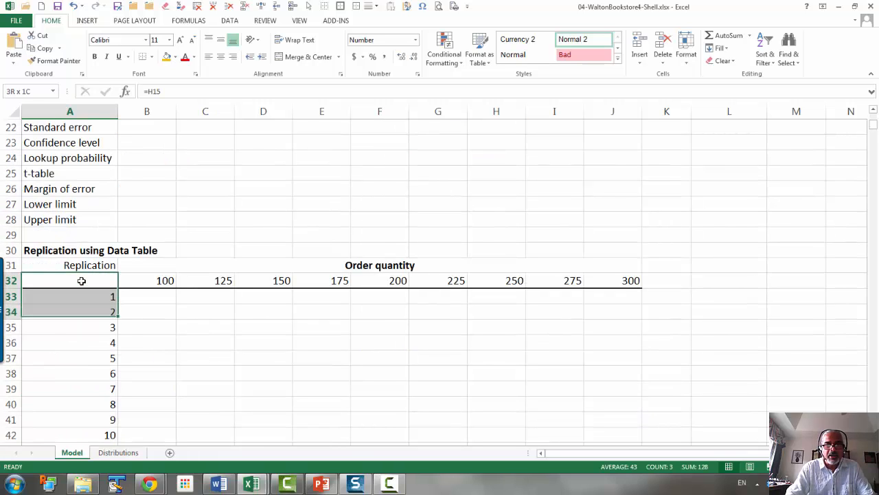
key("End")
key("shift+Down")
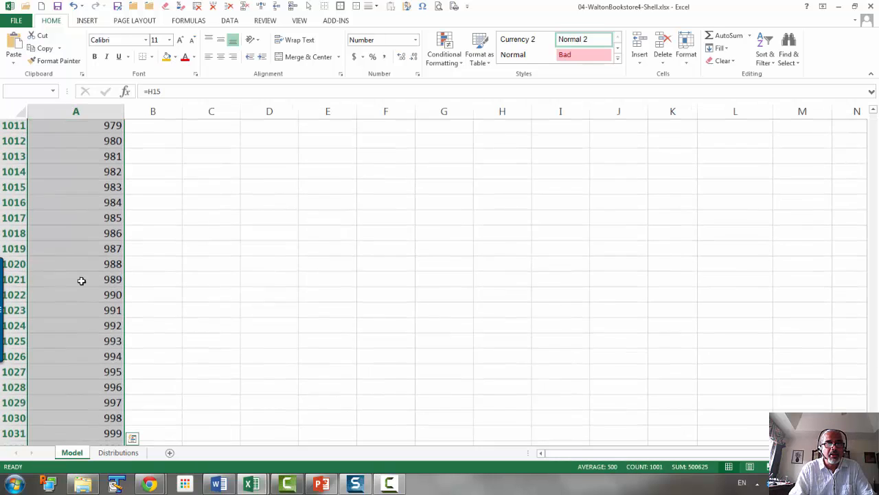
key("shift+Right")
key("shift+Right")
key("shift+Right")
key("shift+Right")
key("shift+Right")
key("shift+Right")
key("shift+Right")
key("shift+Right")
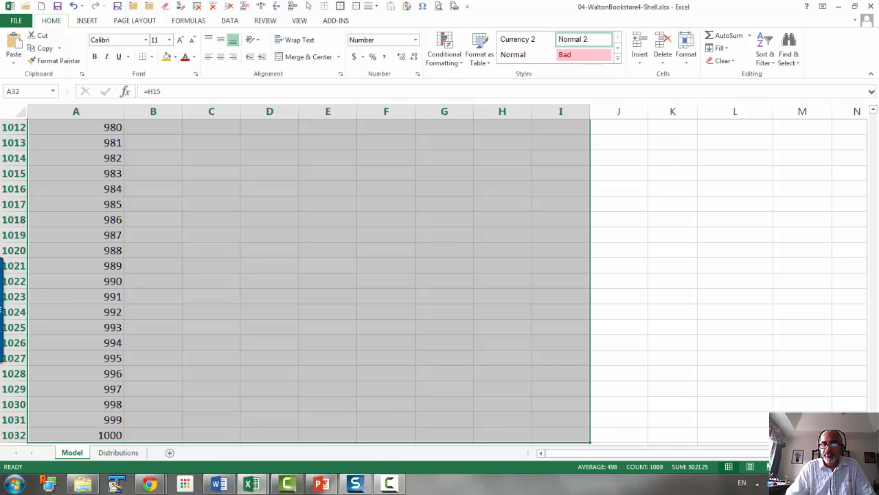
left_click_drag(877, 390, 875, 128)
key("shift+Right")
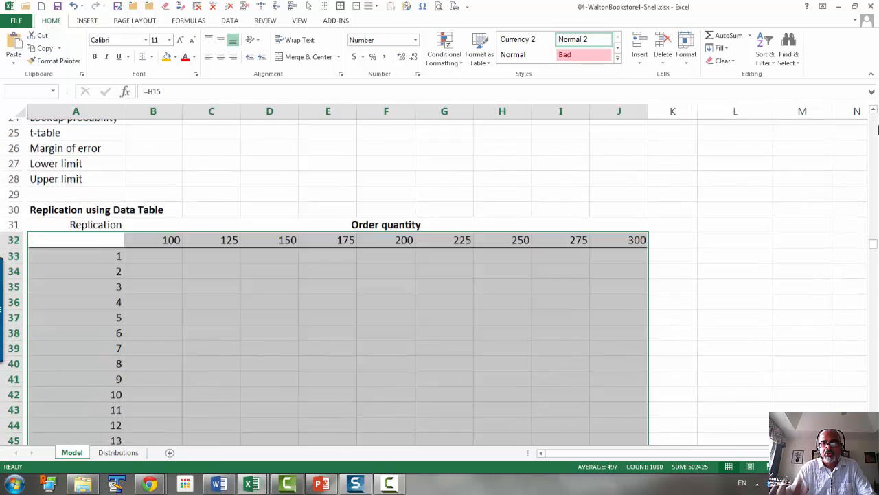
scroll(864, 122, "up", 20)
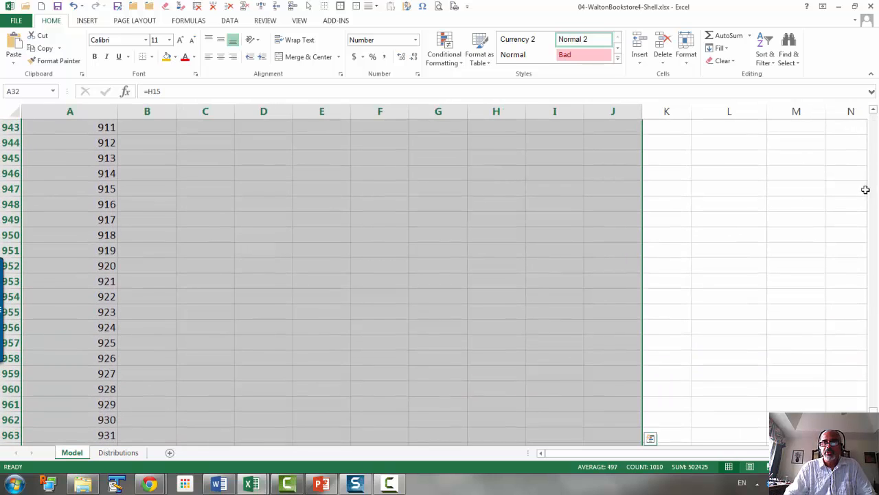
left_click_drag(874, 404, 873, 125)
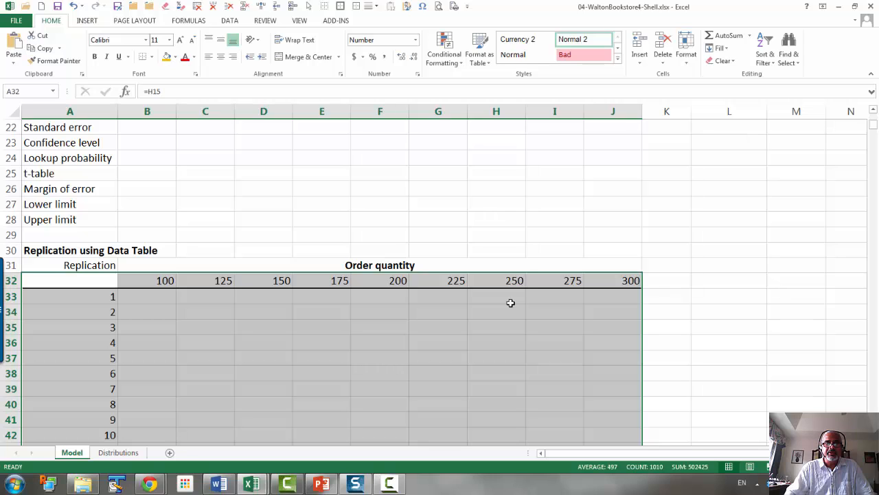
left_click(231, 21)
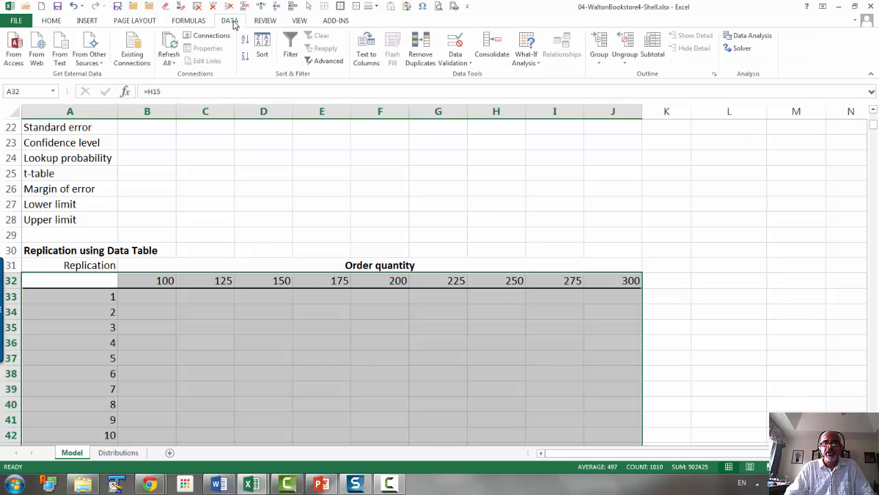
left_click(537, 67)
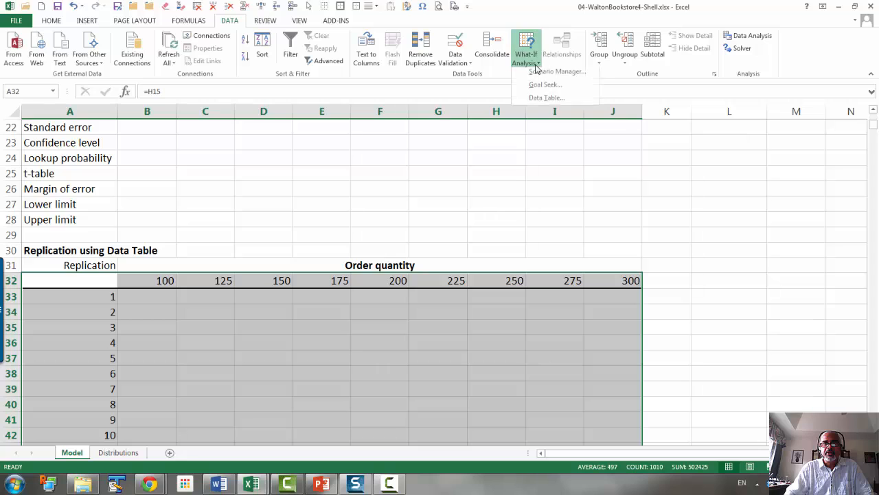
left_click(549, 98)
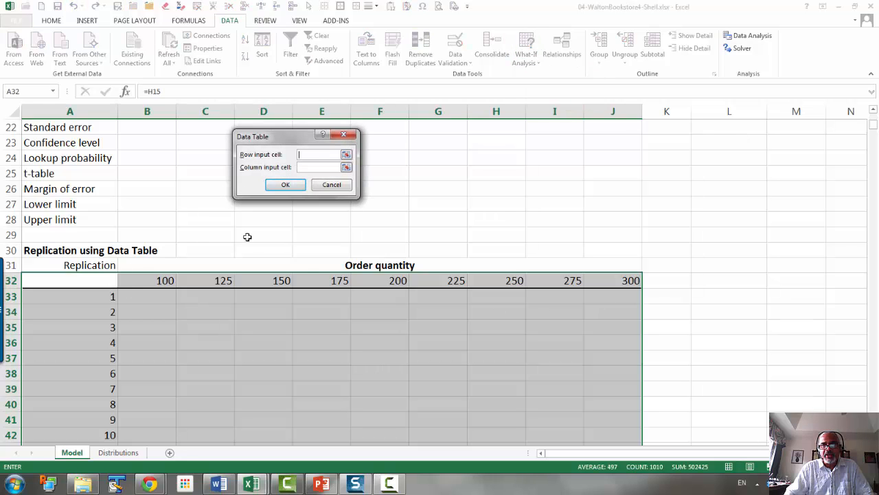
left_click_drag(279, 135, 571, 158)
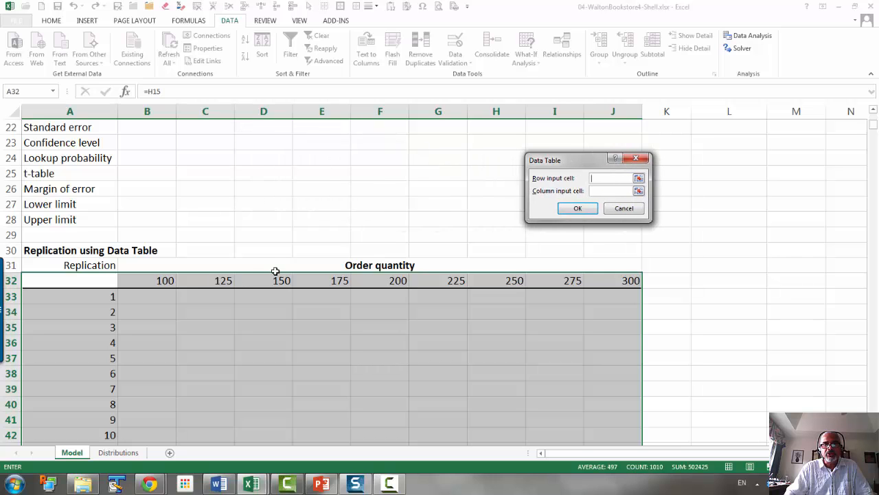
scroll(274, 271, "up", 5)
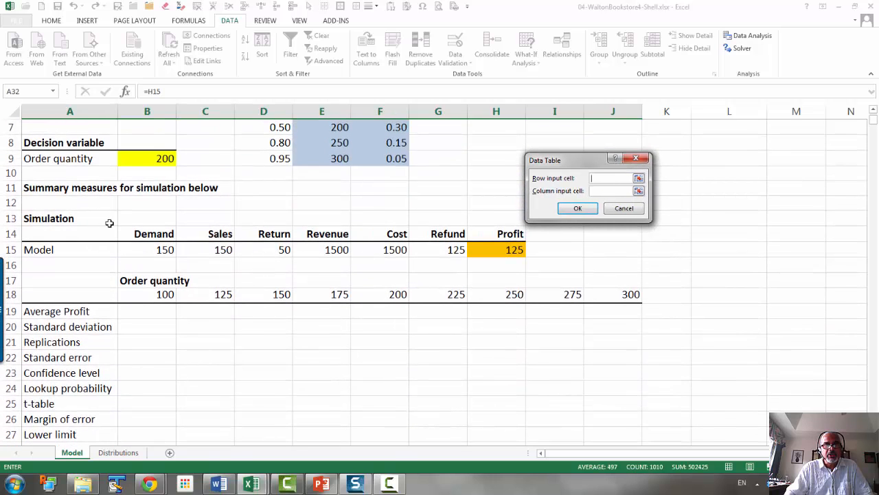
left_click(136, 160)
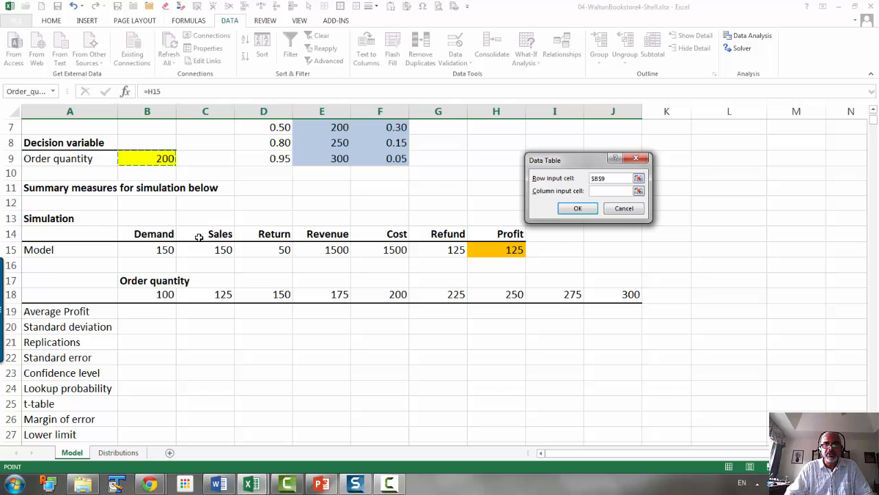
scroll(198, 237, "down", 2)
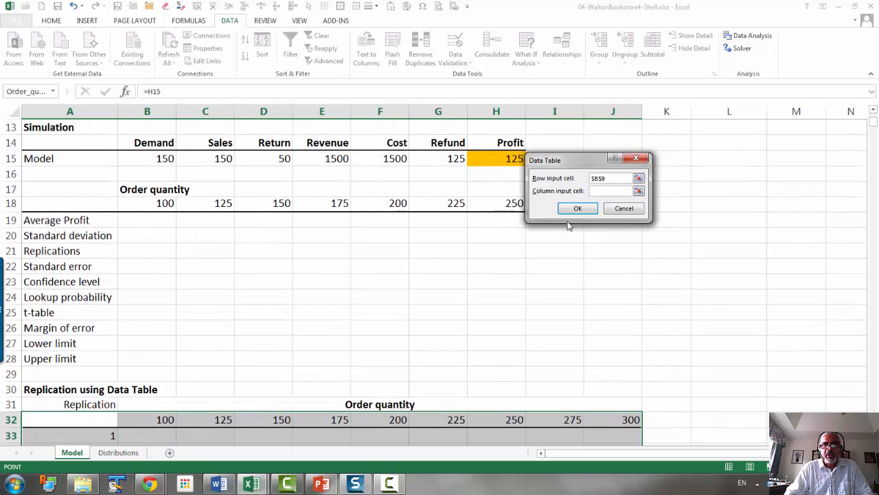
left_click(601, 192)
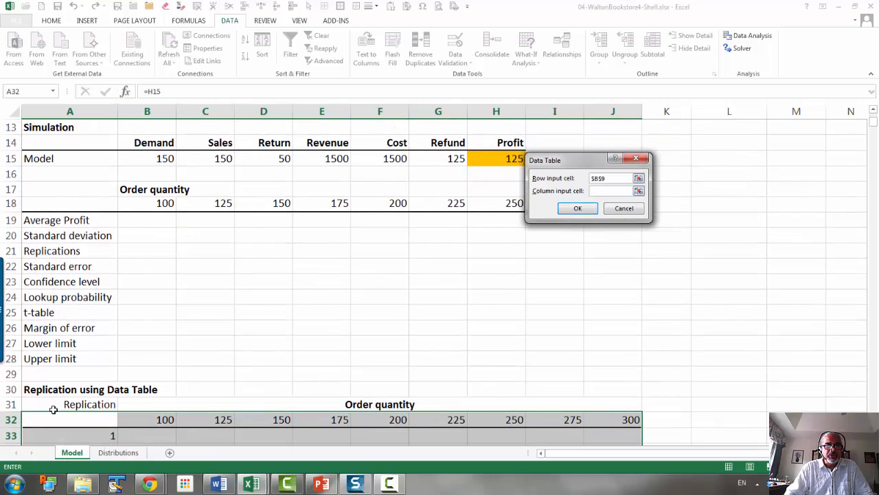
left_click(41, 374)
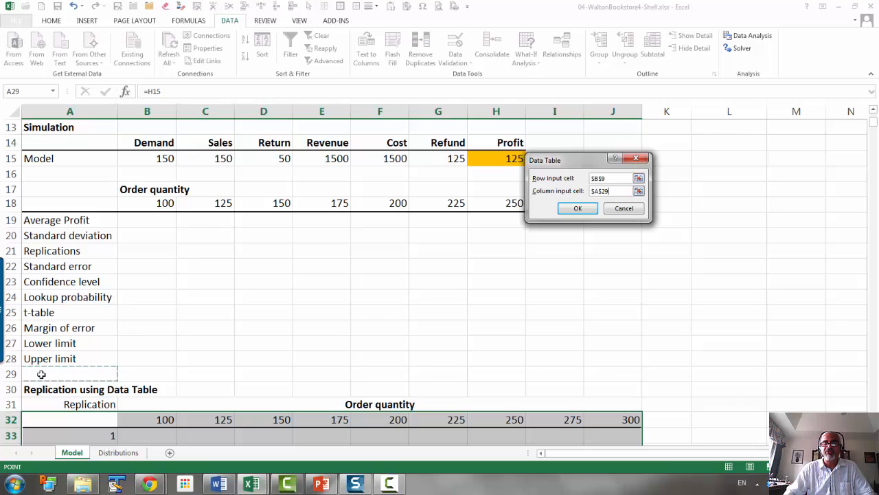
left_click(584, 211)
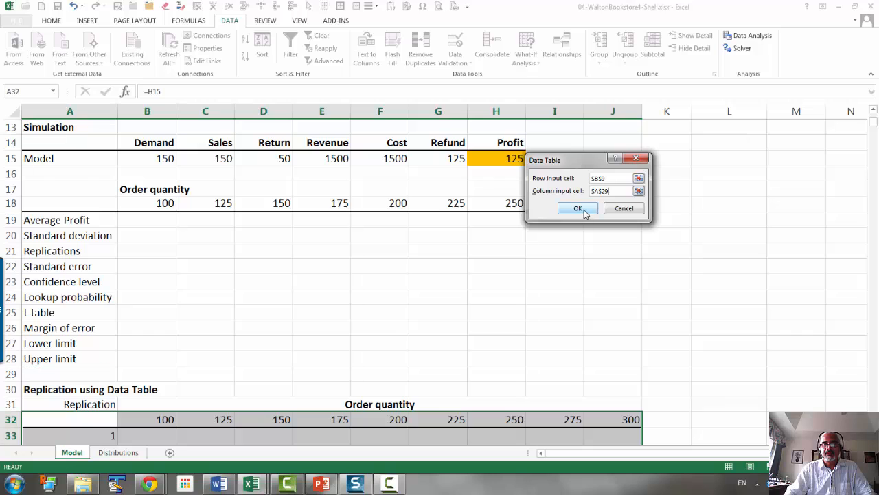
Change the workbook's calculation option in the program settings so data tables recalculate automatically
scroll(667, 266, "down", 2)
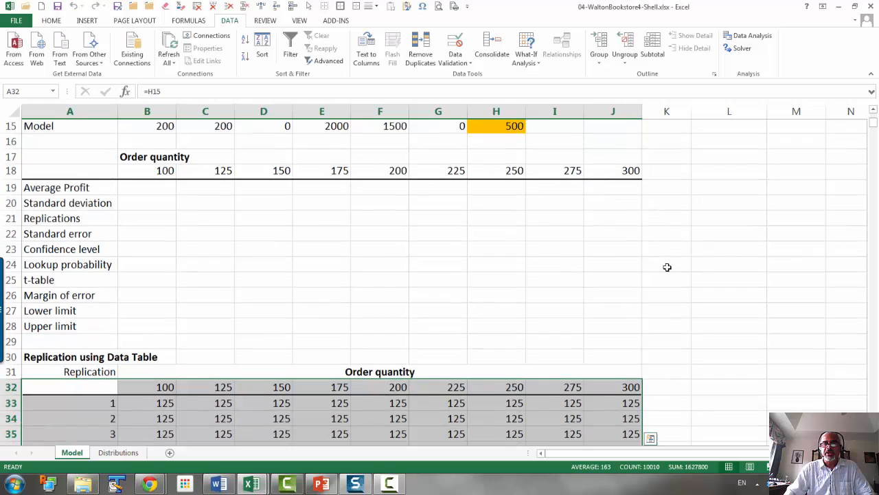
scroll(668, 267, "down", 2)
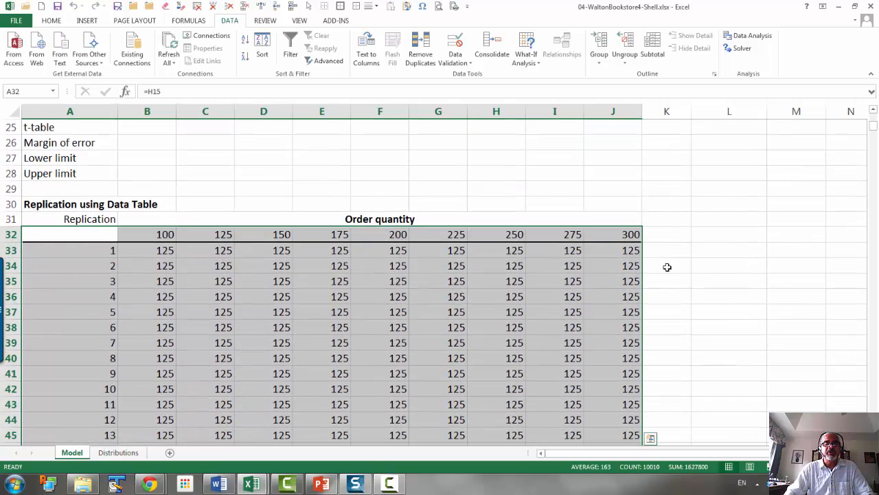
left_click(16, 21)
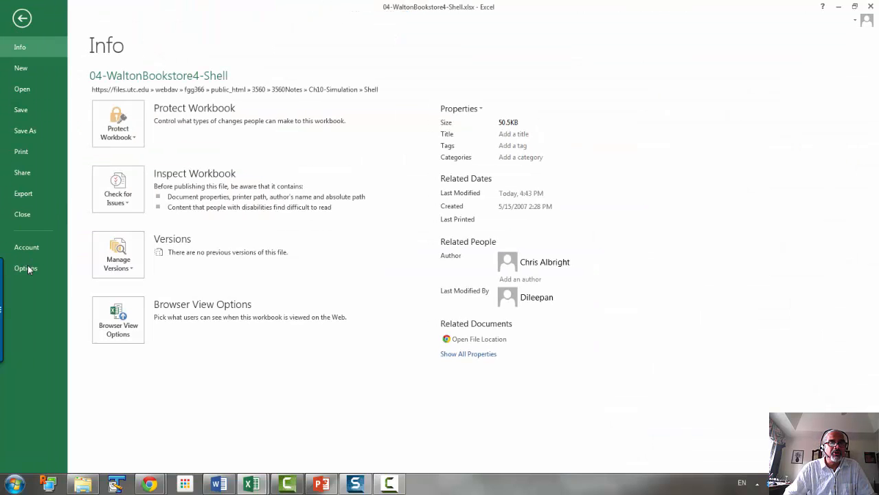
left_click(31, 268)
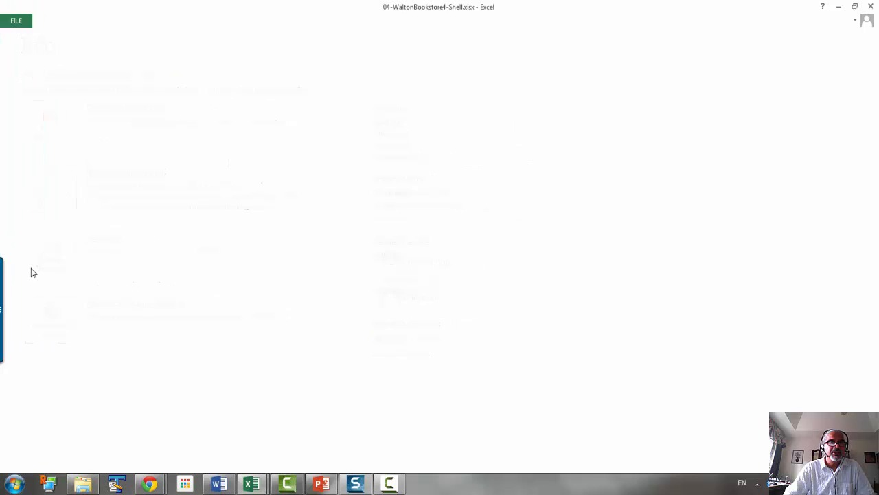
left_click(237, 93)
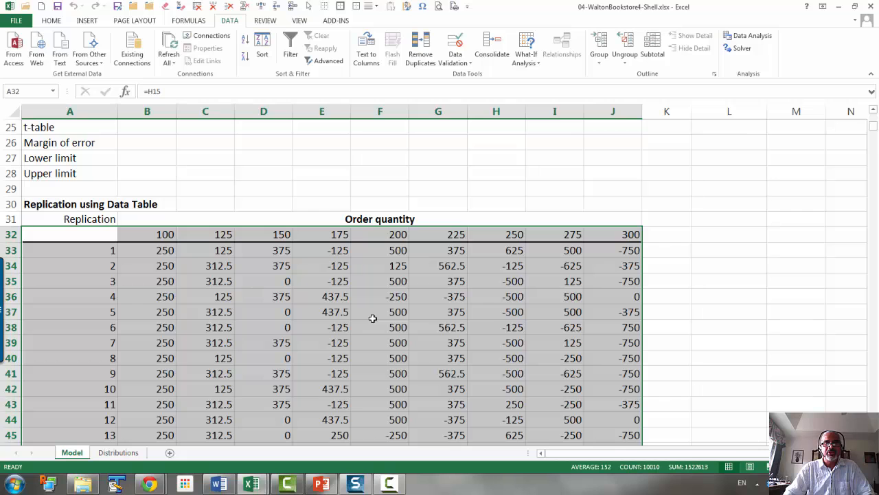
Calculate the average profit for order quantity 100 in B19 with =AVERAGE(B33:B1032)
scroll(372, 318, "up", 2)
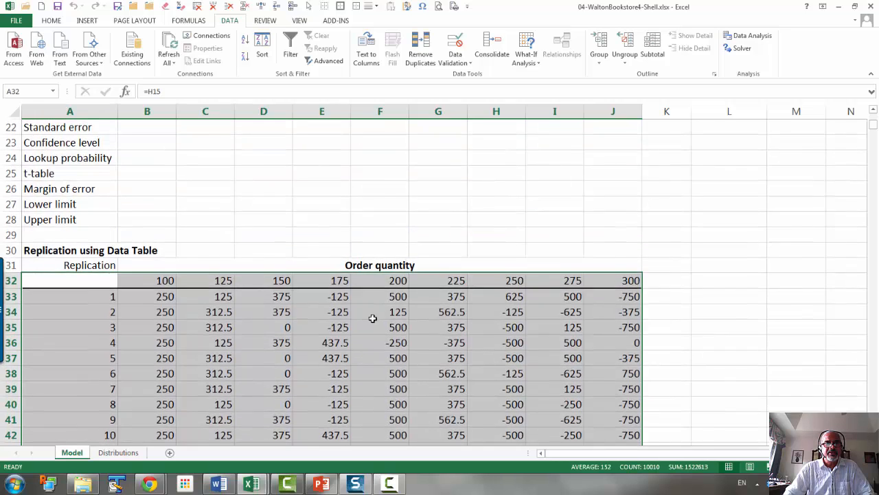
scroll(372, 319, "up", 1)
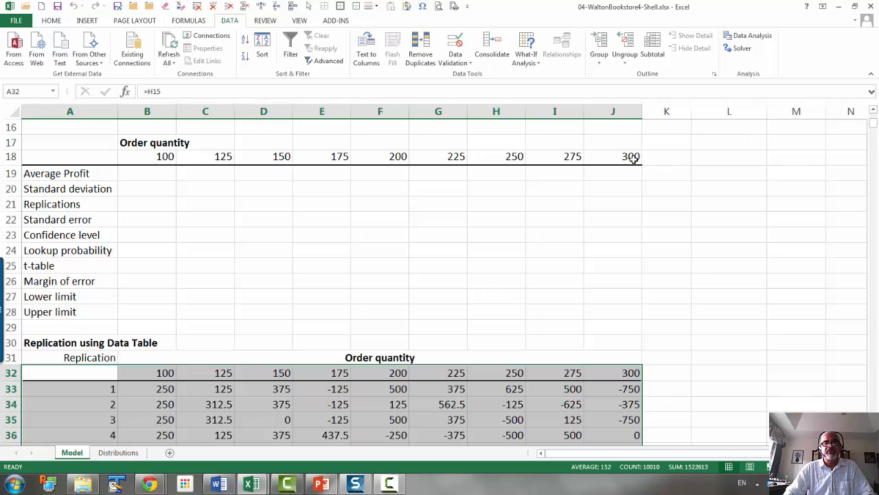
left_click(156, 175)
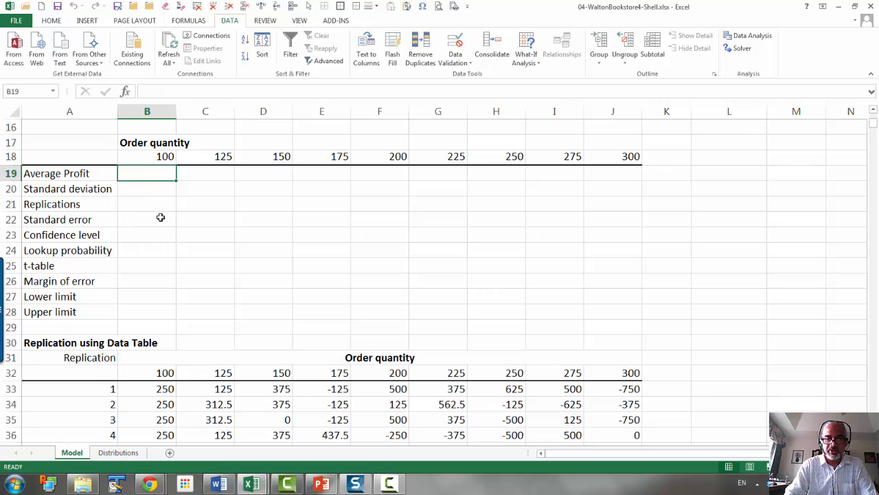
type("=aver")
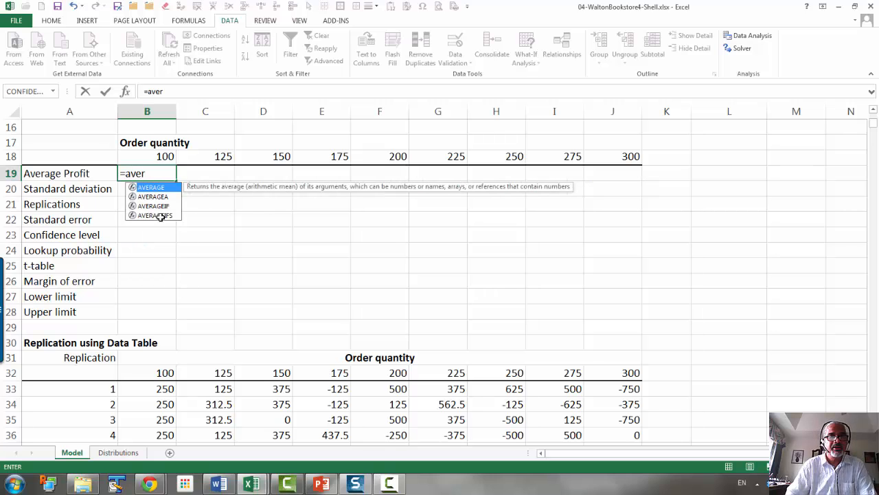
key("Tab")
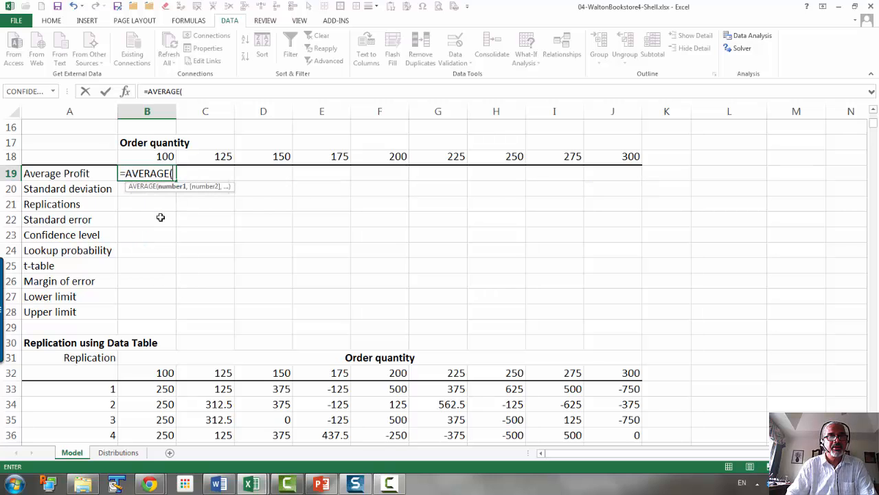
left_click(168, 389)
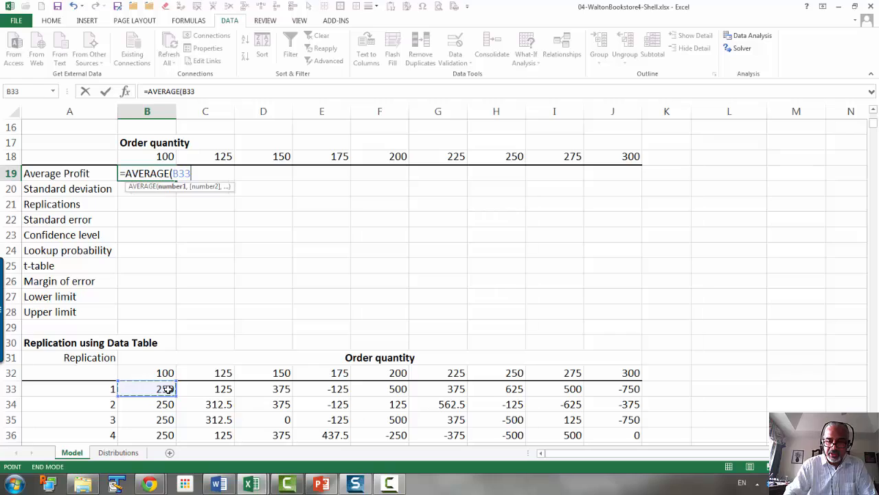
key("ctrl+shift+Down")
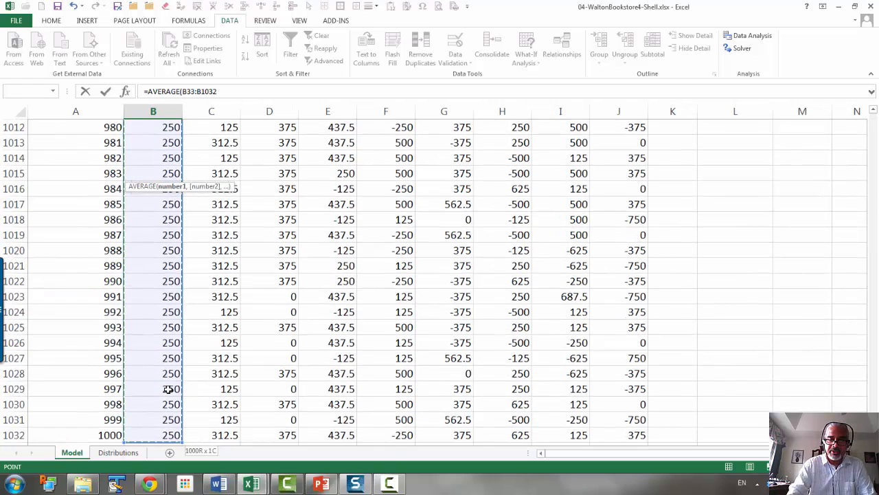
key("Return")
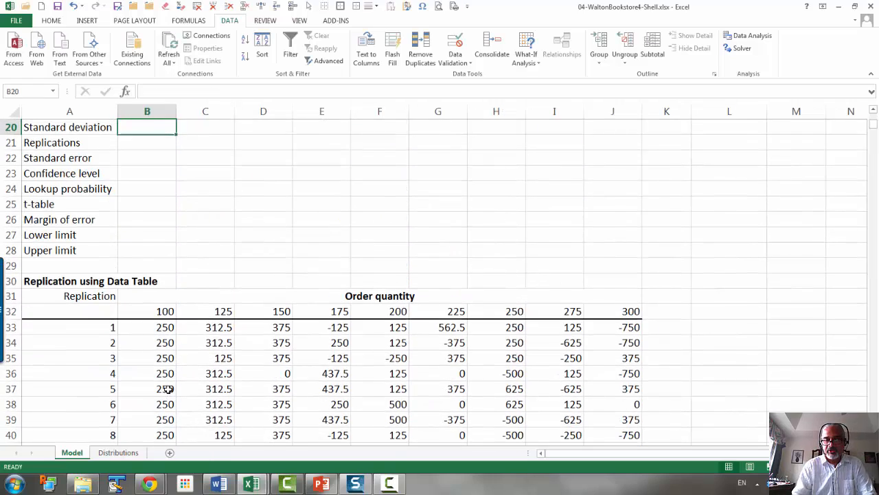
Calculate the profit's standard deviation for order quantity 100 in B20 with =STDEV.S(B33:B1032)
key("Up")
key("Up")
key("Up")
key("Down")
key("Down")
key("Down")
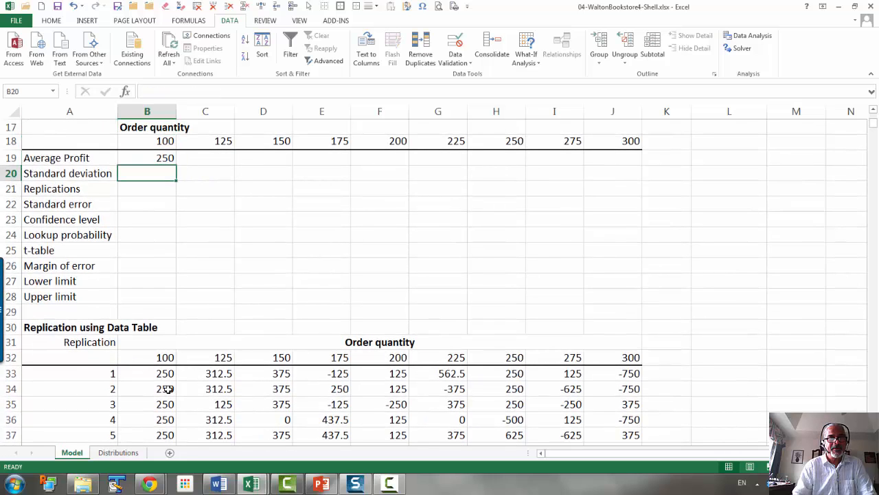
type("=st")
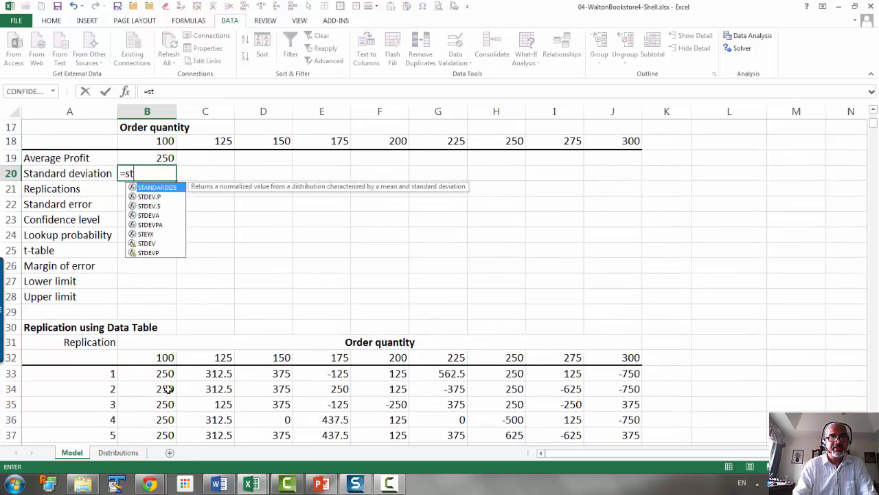
key("Tab")
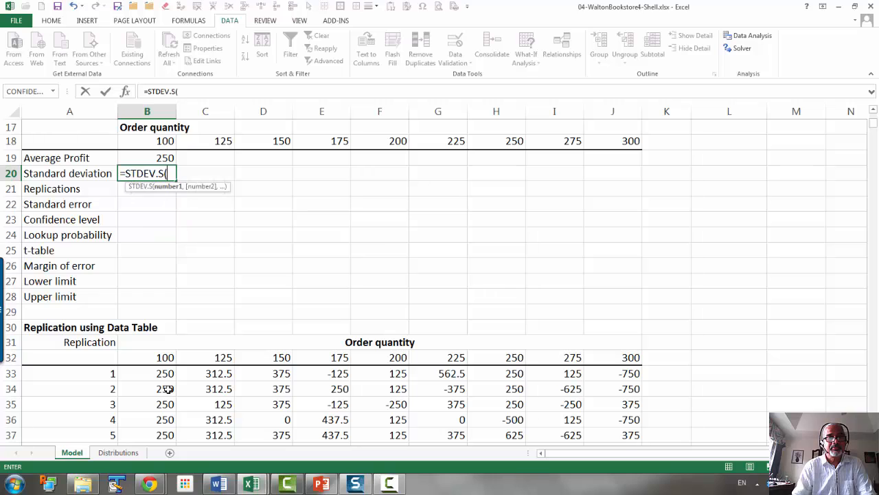
left_click(169, 373)
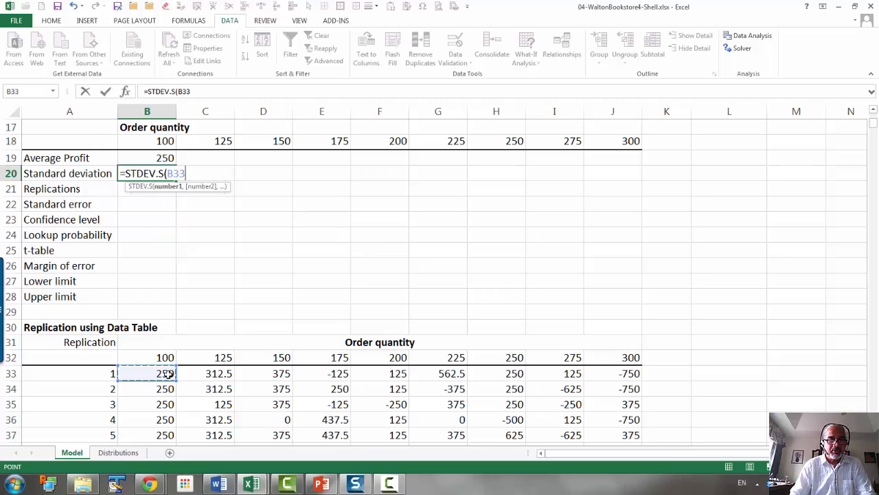
key("ctrl+shift+Down")
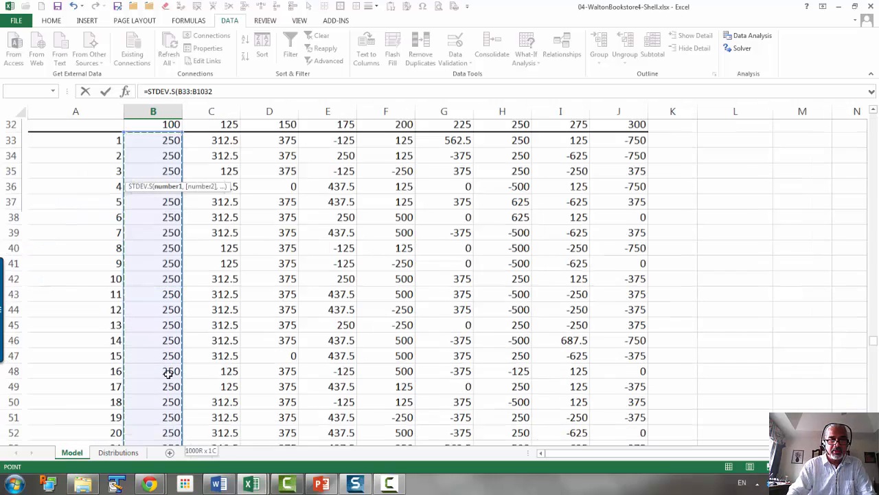
key("Return")
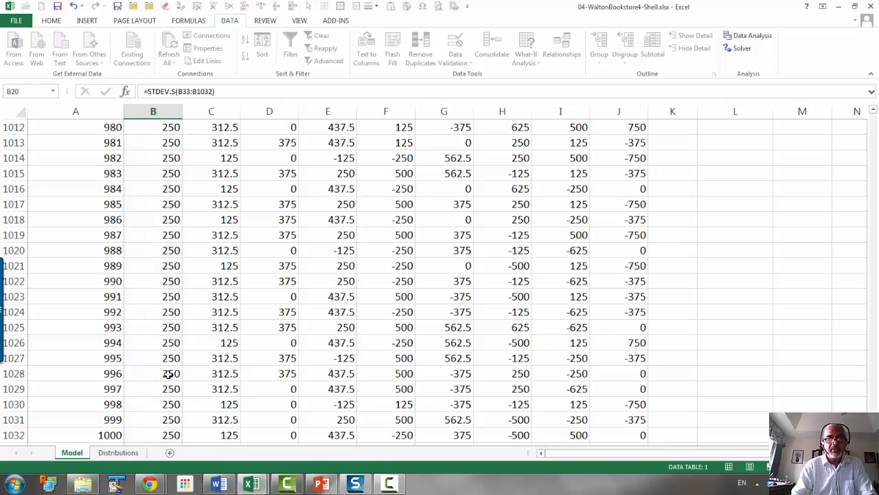
Count the replications for order quantity 100 in B21 with =COUNT(B33:B1032)
key("Up")
key("Up")
key("Up")
key("Up")
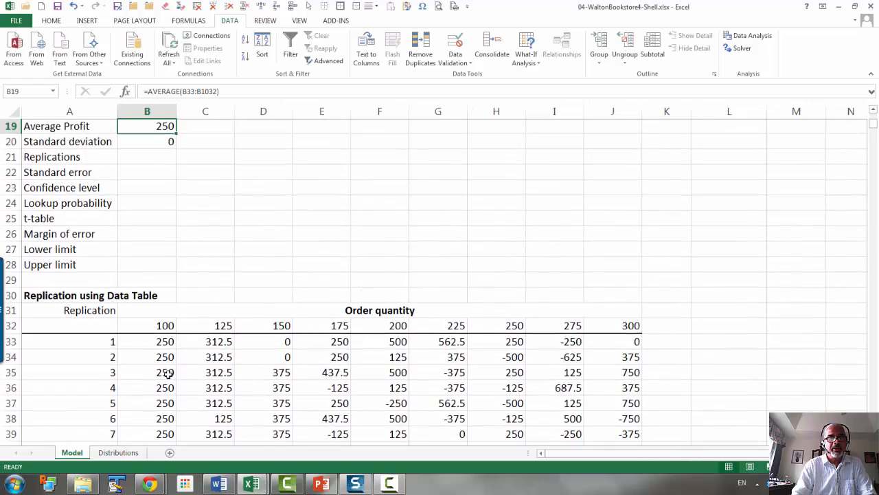
key("Down")
key("Down")
key("Down")
key("Down")
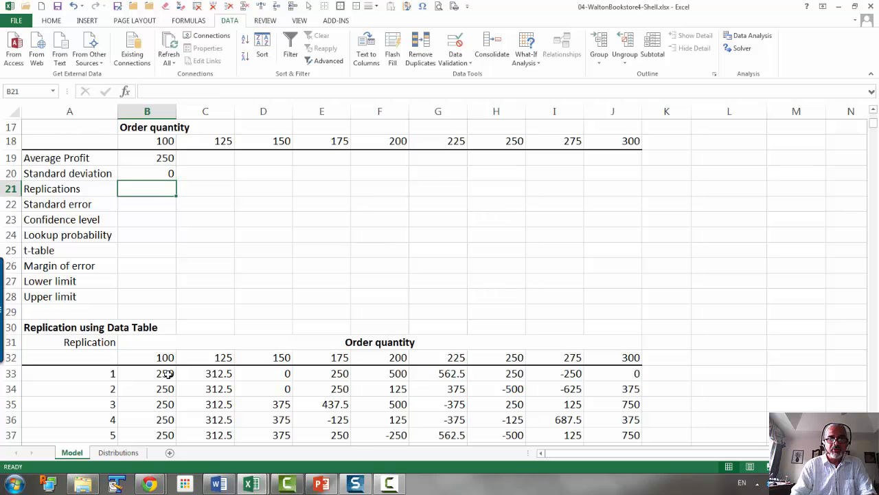
type("=coun")
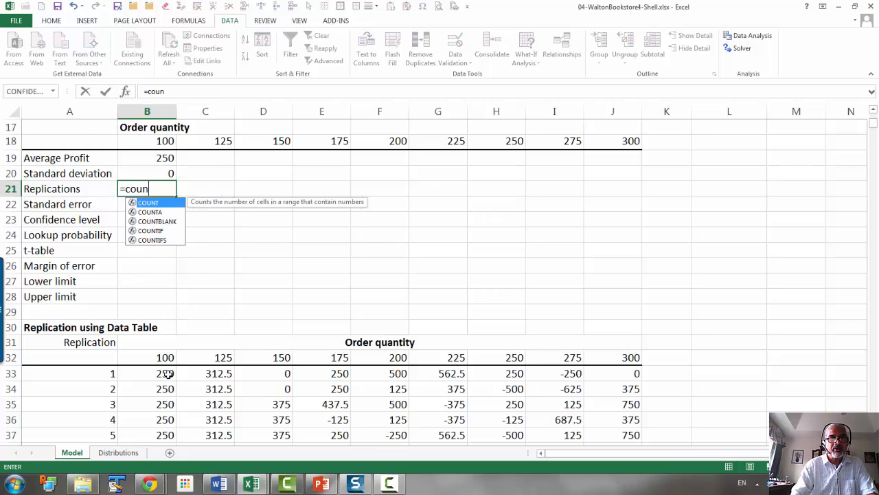
key("Tab")
left_click(169, 373)
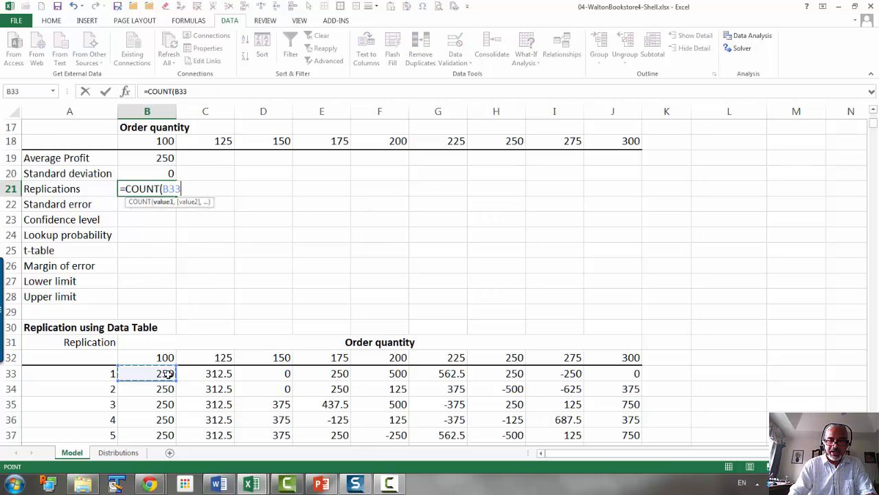
key("ctrl+shift+Down")
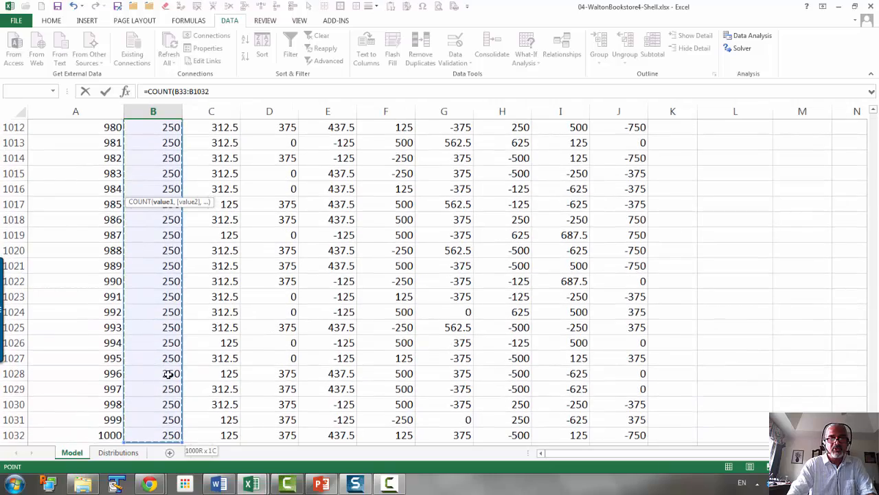
key("ctrl+Return")
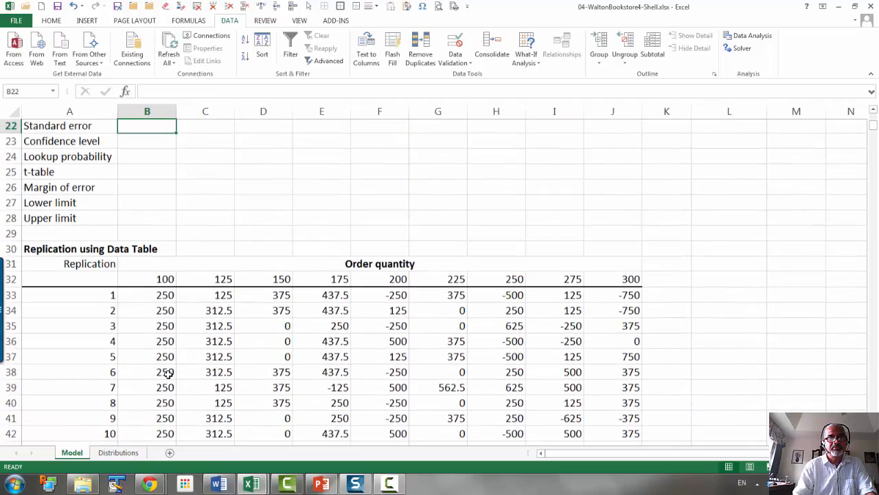
Calculate the standard error in B22 by dividing the standard deviation by the root of the replications, =B20/SQRT(B21)
scroll(168, 373, "up", 2)
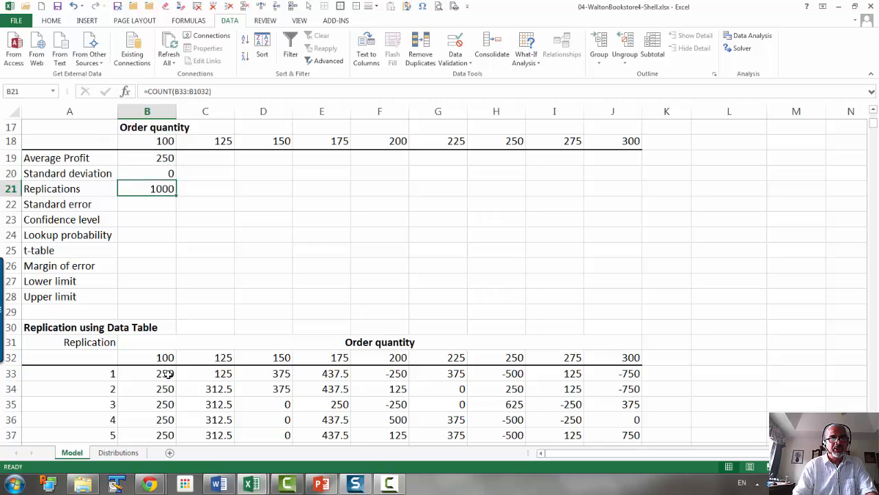
key("Down")
type("=")
key("Up")
key("Up")
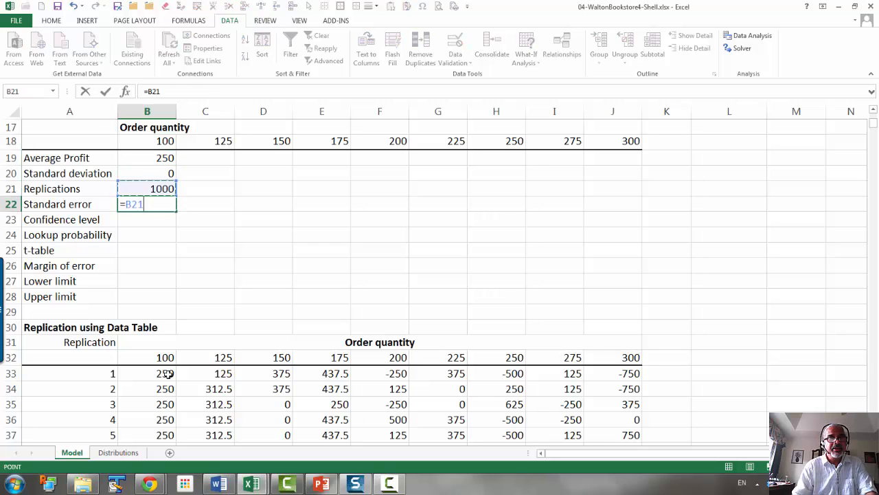
type("/")
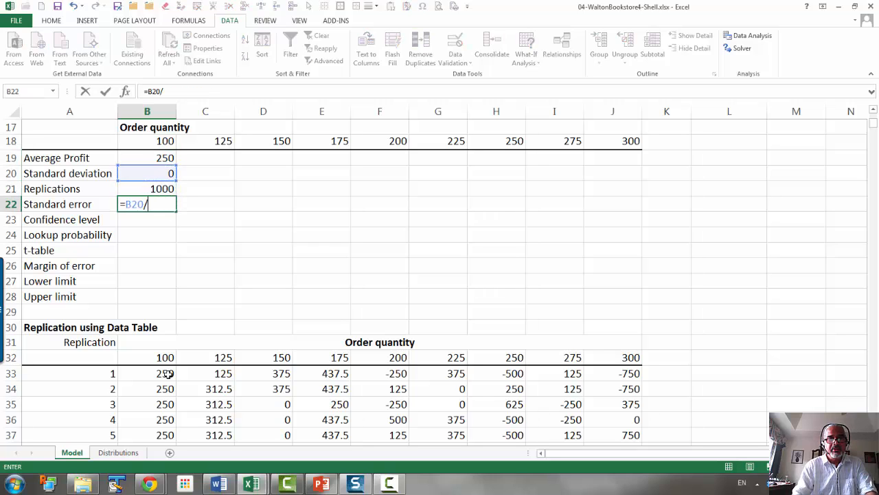
type("sqrt")
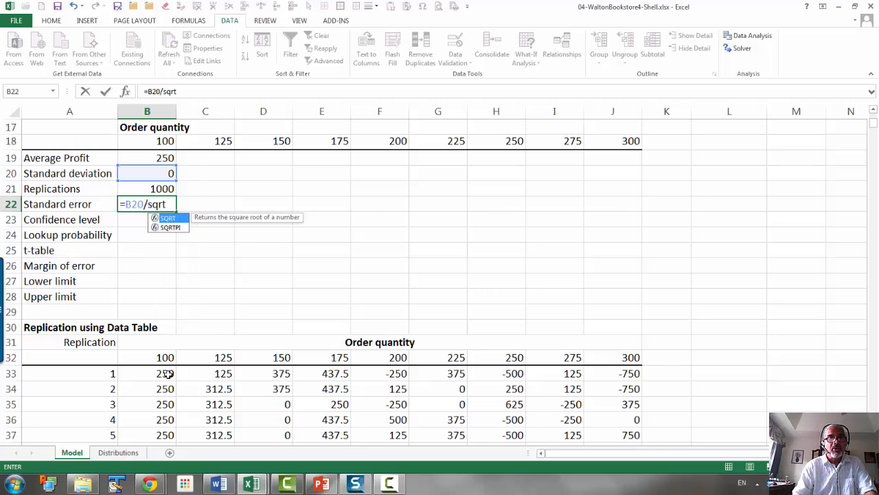
type("(")
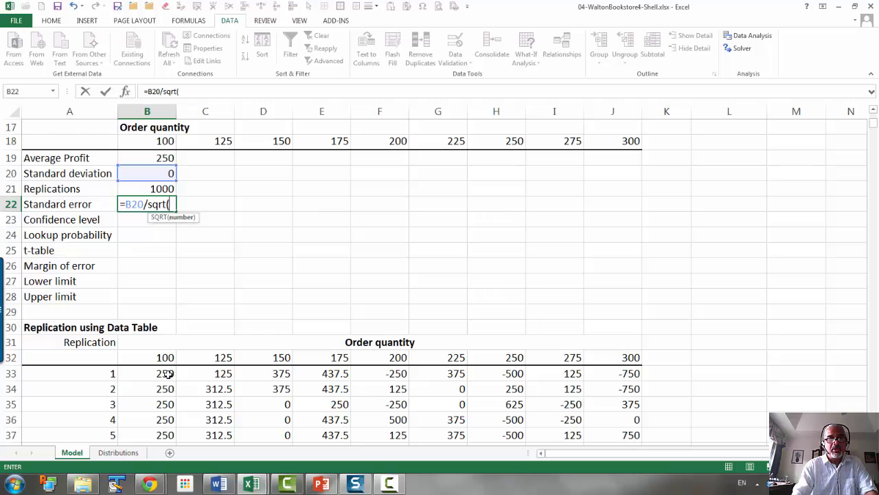
key("Up")
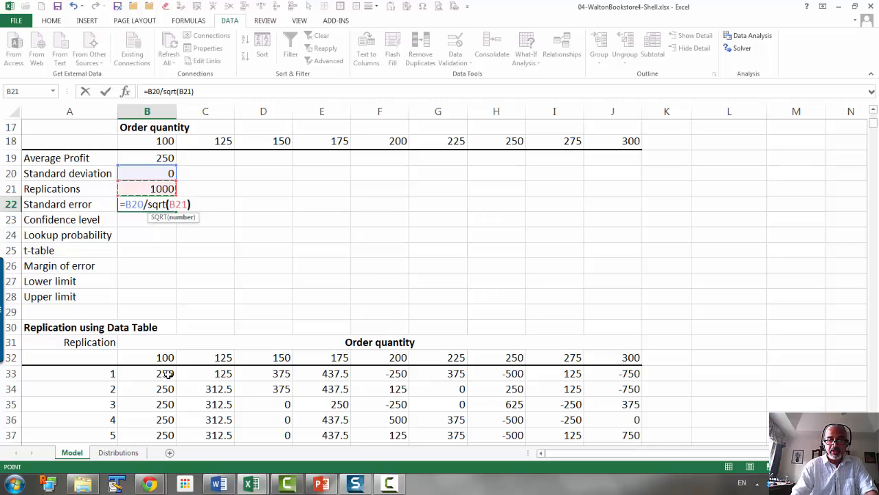
type(")")
key("Return")
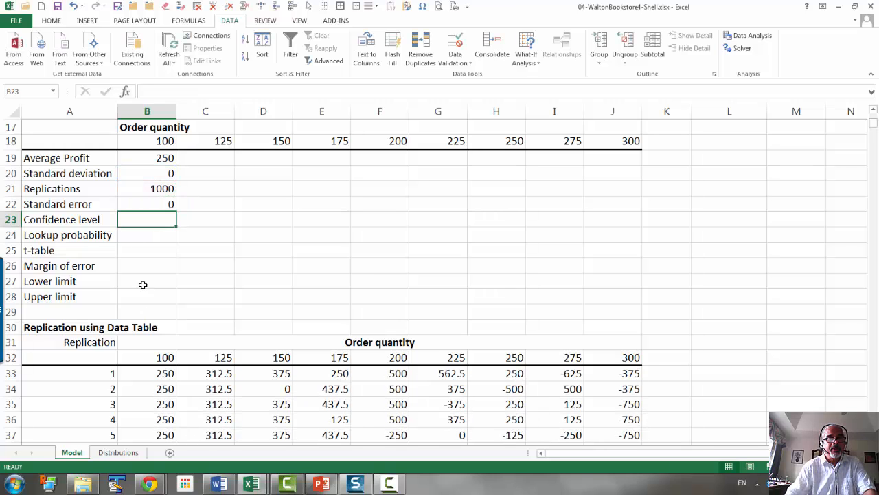
Show the standard deviation in B20 and the standard error in B22 with two decimal places
left_click(154, 173)
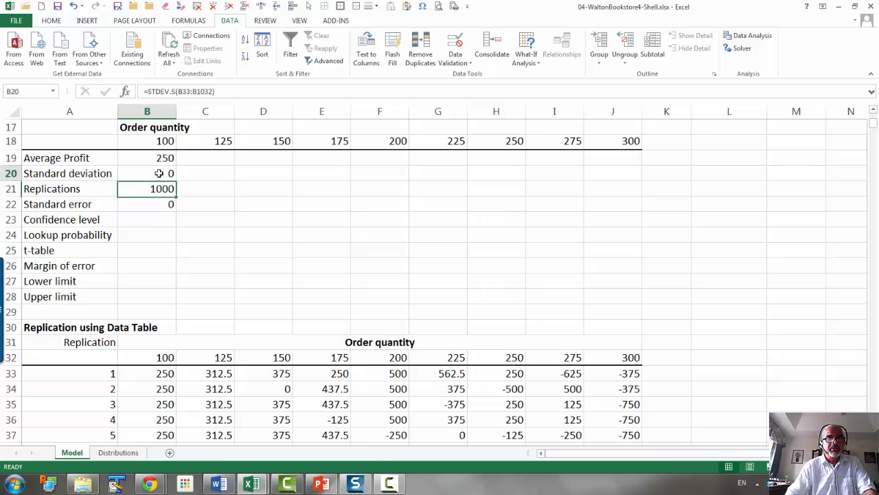
left_click(53, 22)
left_click(402, 57)
left_click(402, 57)
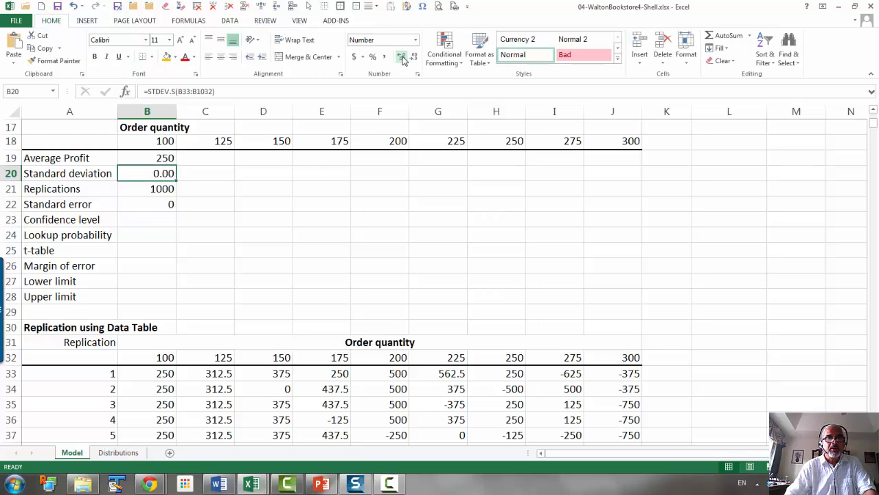
left_click(158, 205)
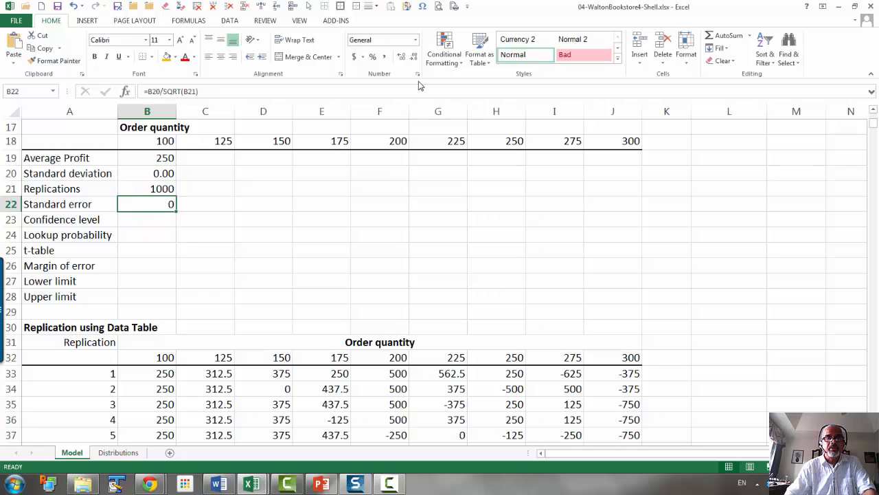
left_click(402, 57)
left_click(402, 58)
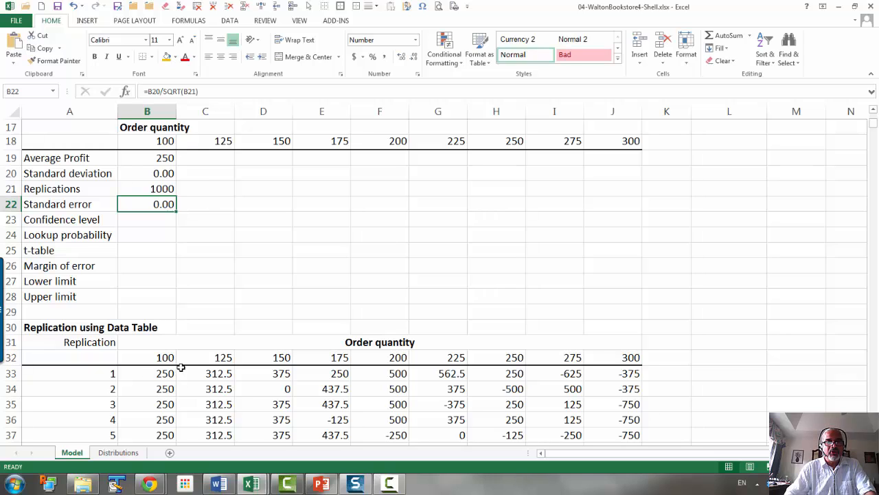
Enter a 95% confidence level in B23 and calculate the lookup probability in B24 with =1-B23
left_click(152, 220)
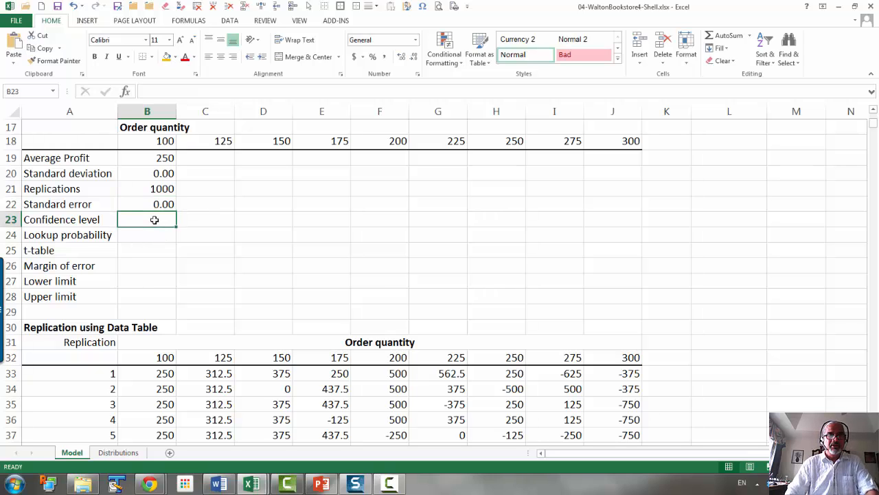
type("95%")
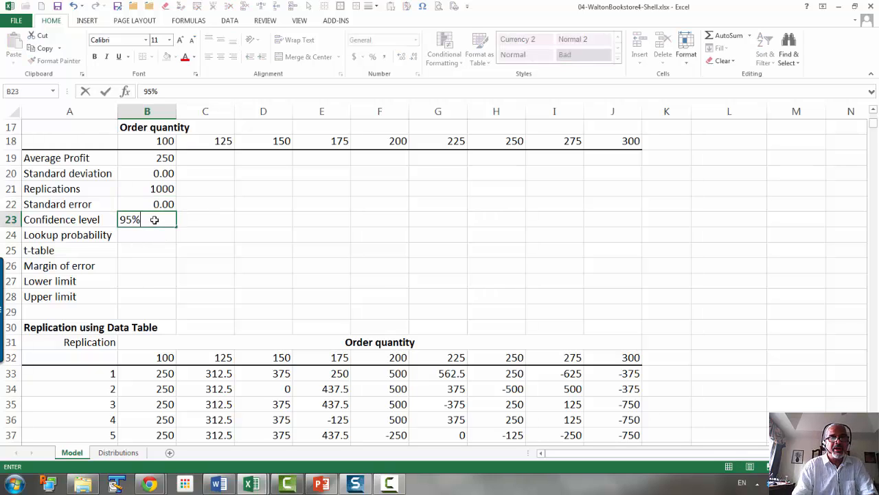
key("Return")
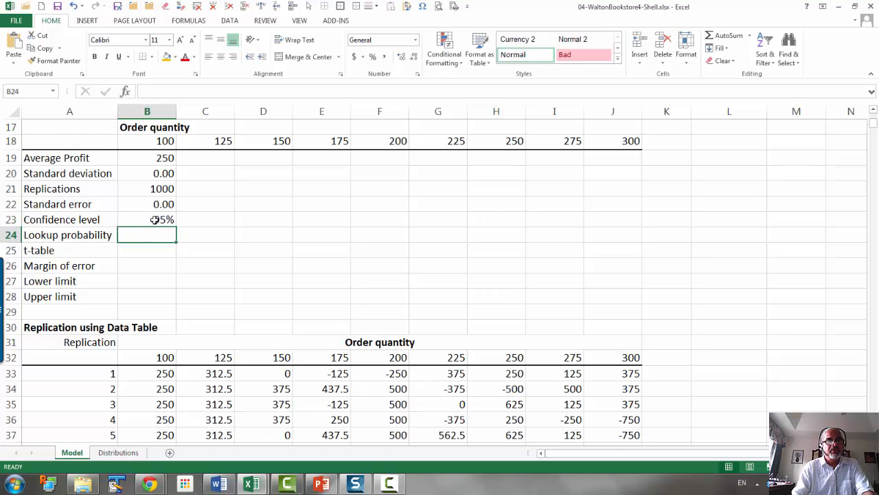
type("=1-")
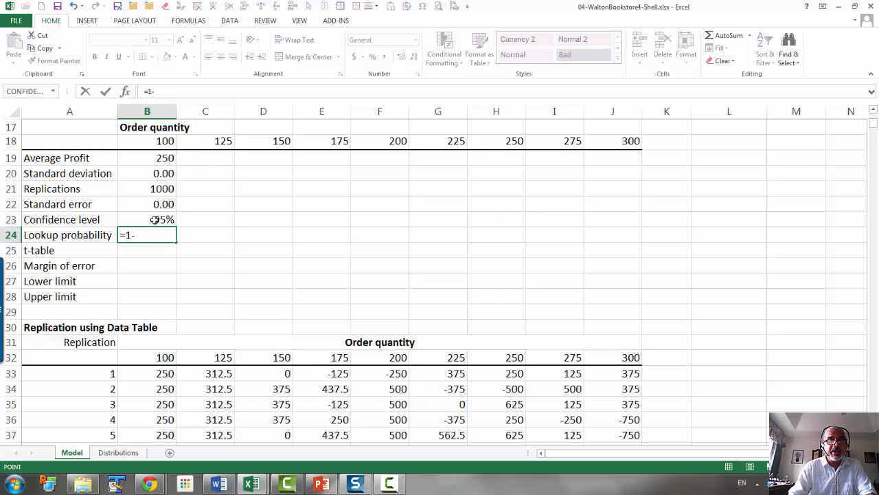
left_click(156, 220)
key("Return")
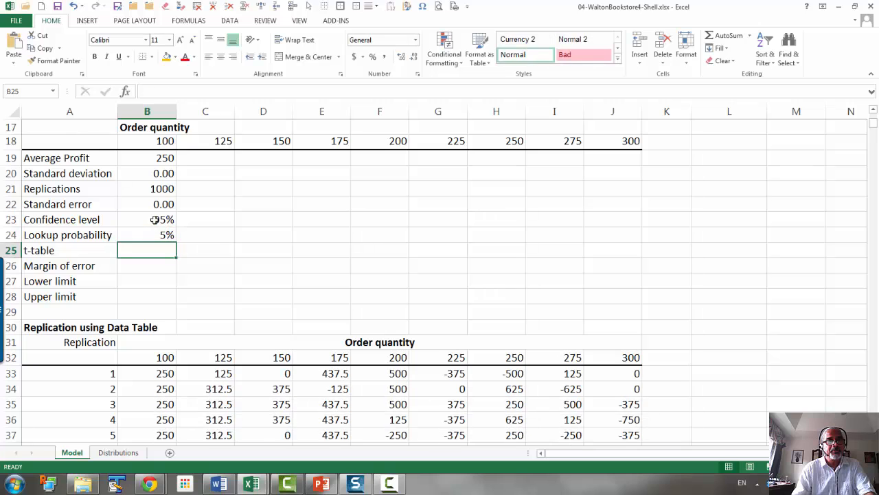
Calculate the two-tailed t-value in B25 with =T.INV.2T(B24,B21-1)
type("=t.i")
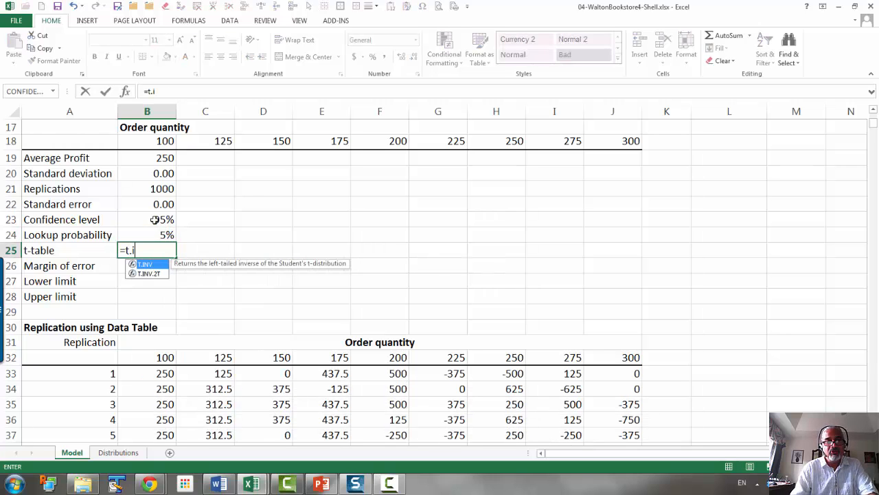
key("Down")
key("Tab")
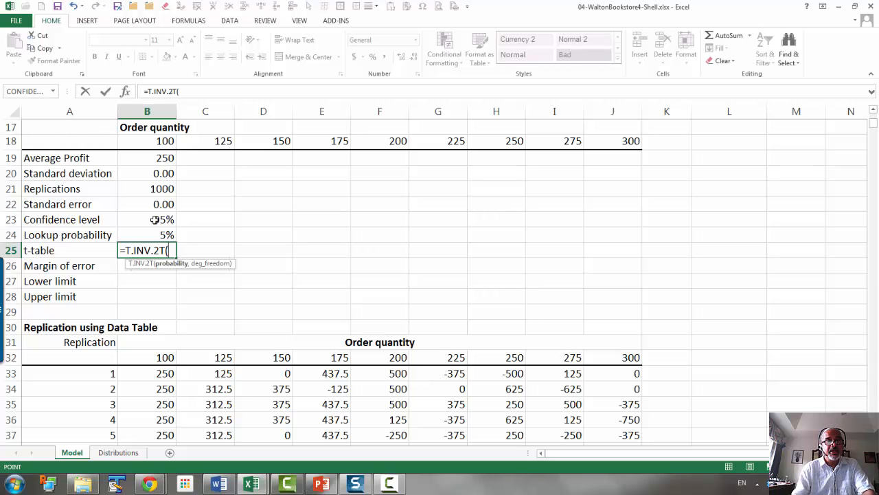
key("Up")
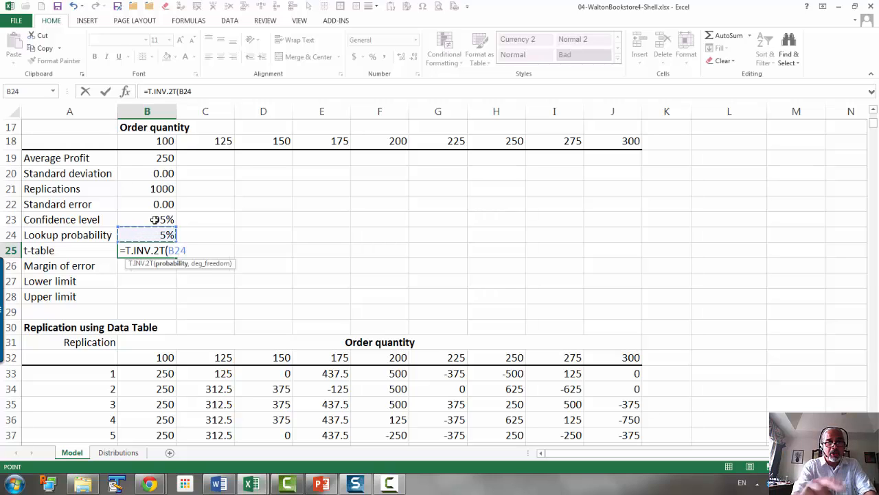
type(",")
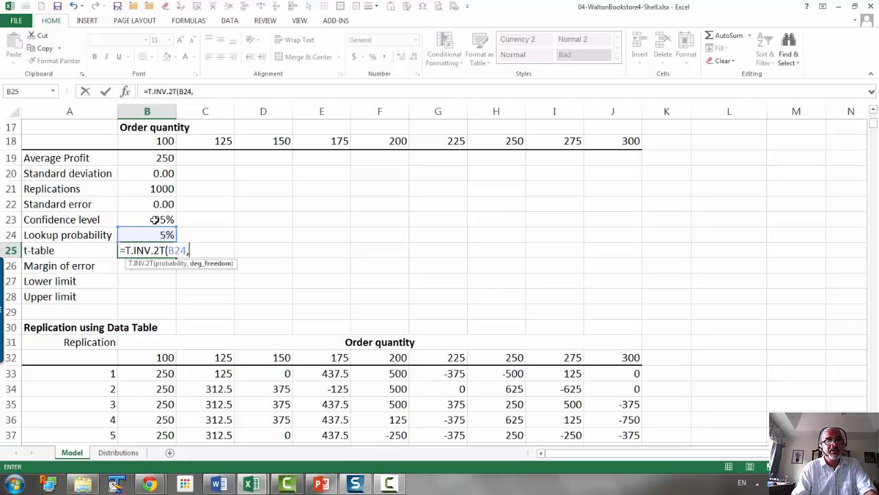
key("Up")
key("Up")
key("Up")
key("Up")
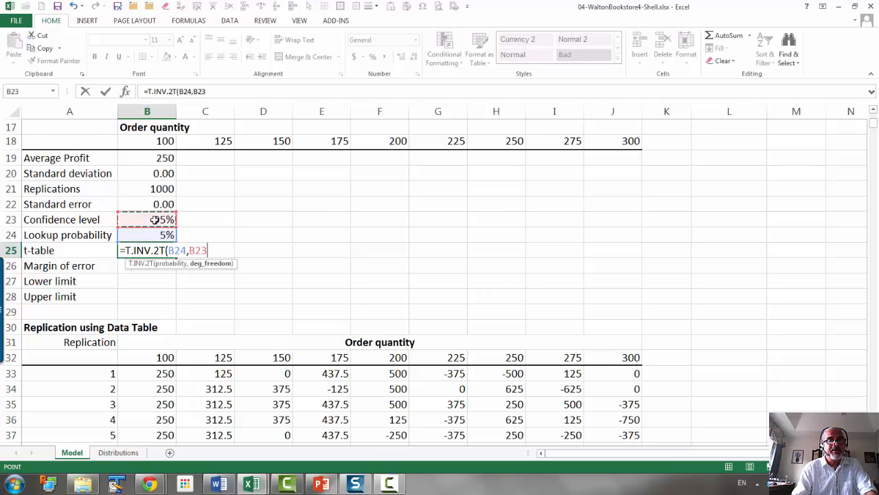
type("-1")
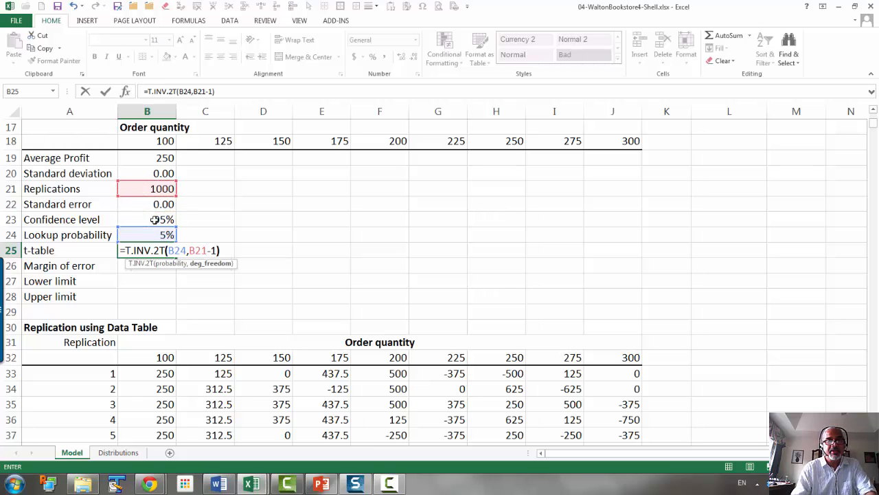
key("Return")
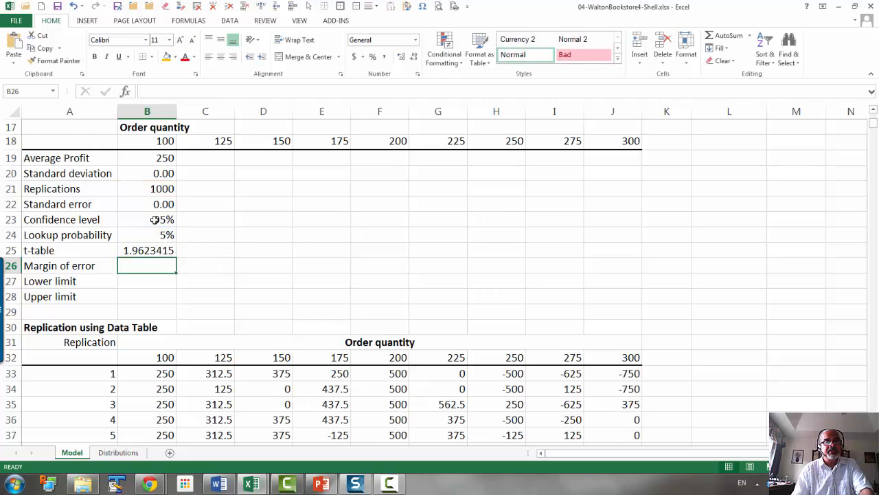
Calculate the margin of error in B26 by multiplying the t-value by the standard error, =B25*B22
type("=")
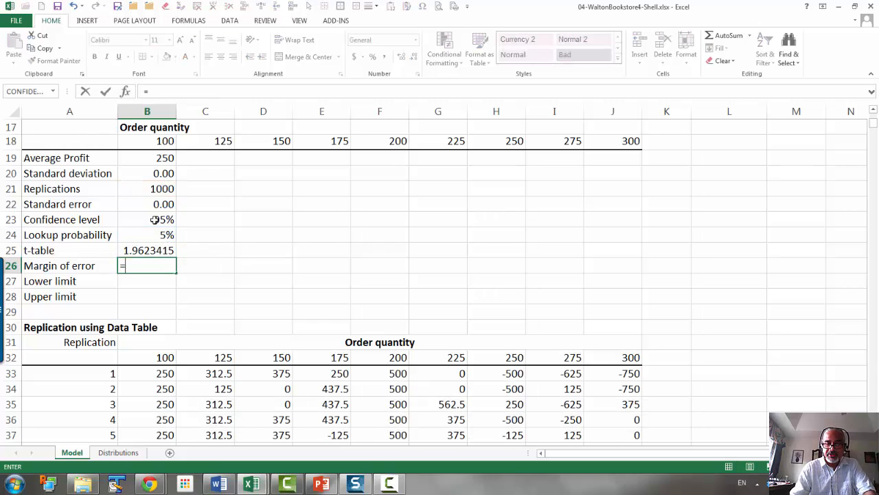
key("Up")
type("*")
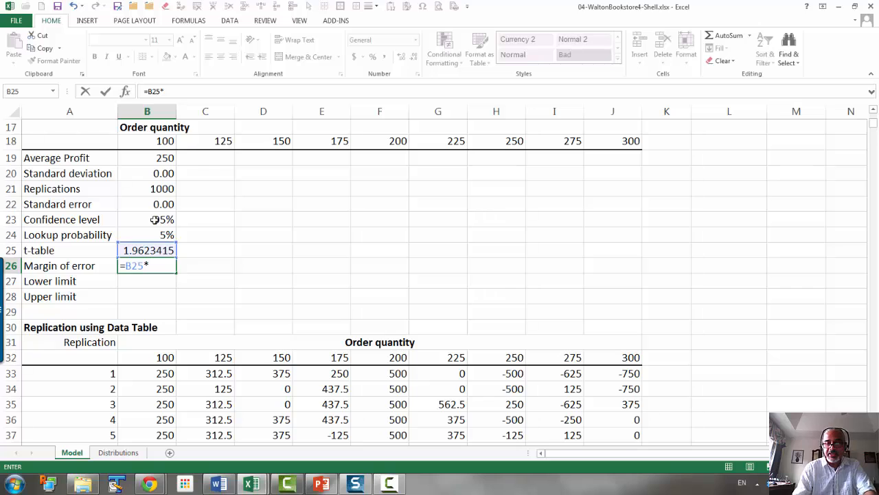
key("Up")
key("Up")
key("Up")
key("Up")
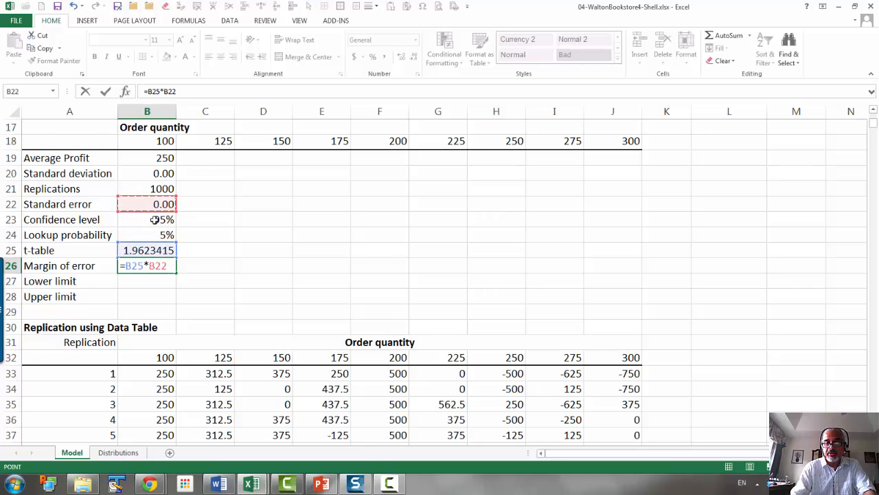
key("Return")
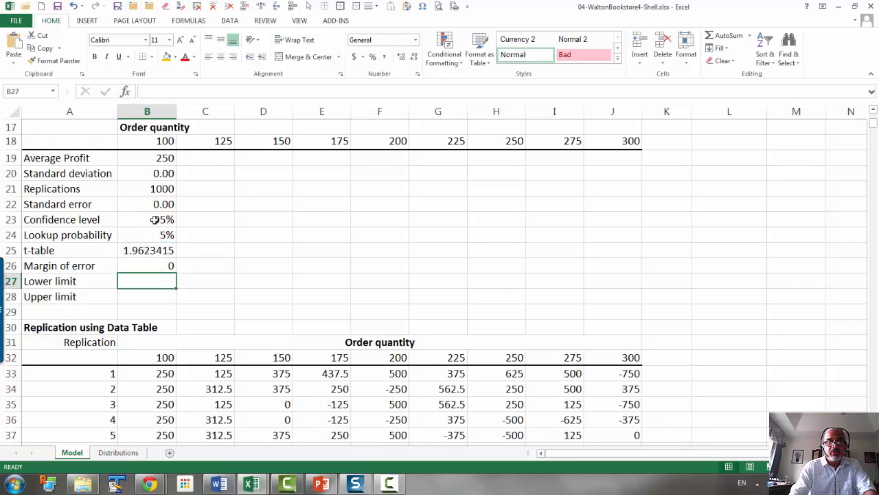
Calculate the lower confidence limit in B27 by subtracting the margin of error from the average profit, =B19-B26
type("=")
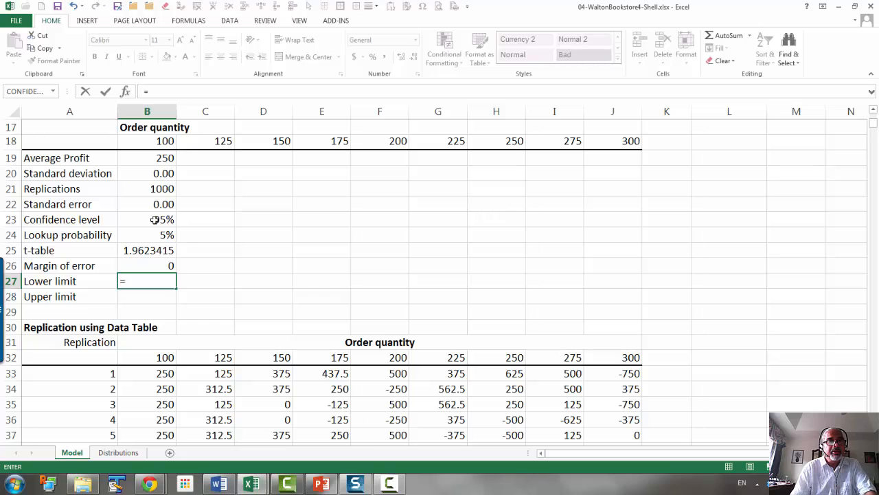
left_click(161, 157)
type("-")
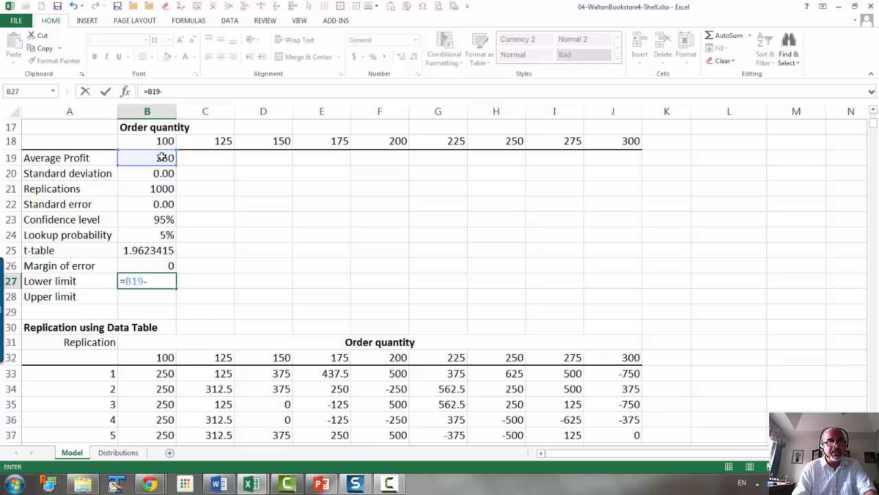
key("Up")
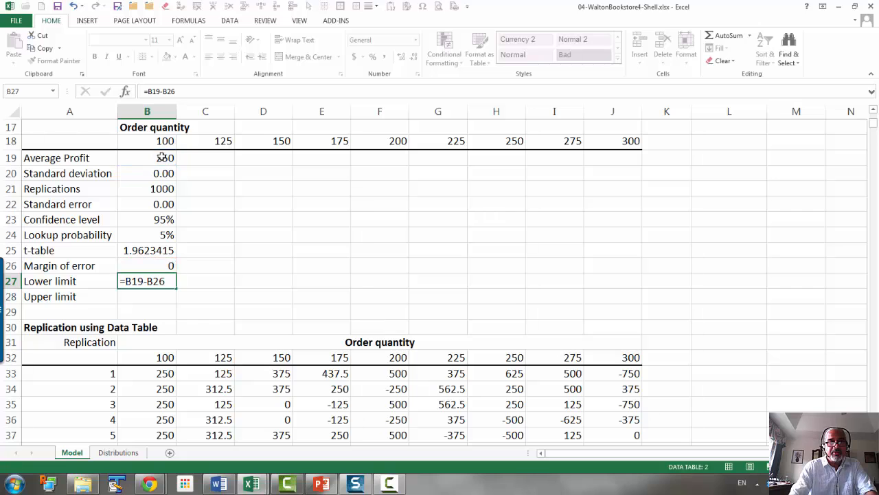
key("Return")
Calculate the upper confidence limit in B28 by adding the margin of error to the average profit, =B19+B26
type("=")
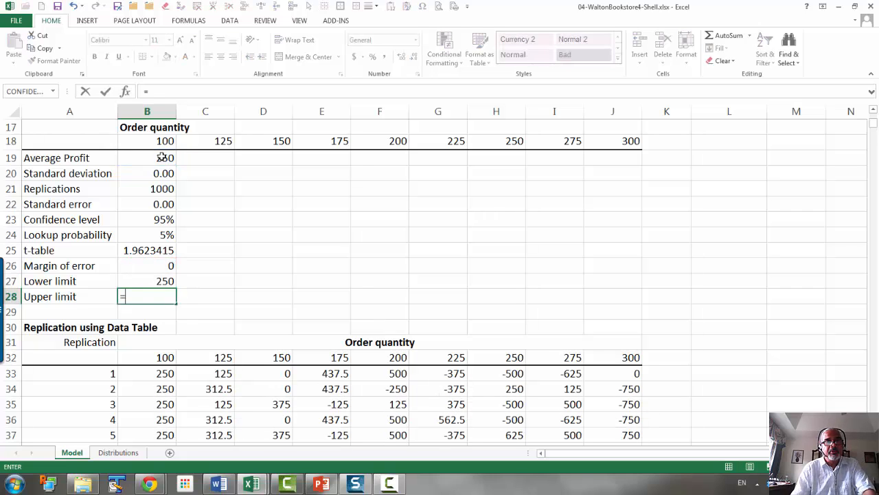
left_click(161, 157)
type("+")
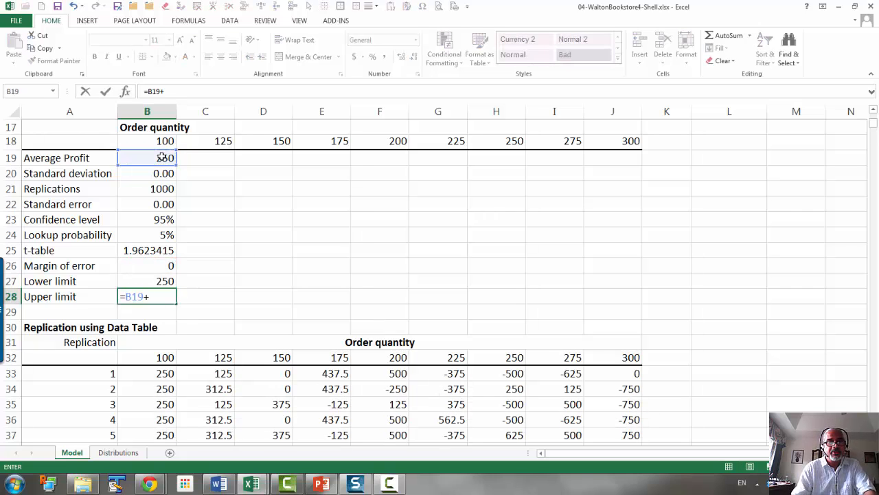
key("Up")
key("Up")
key("Return")
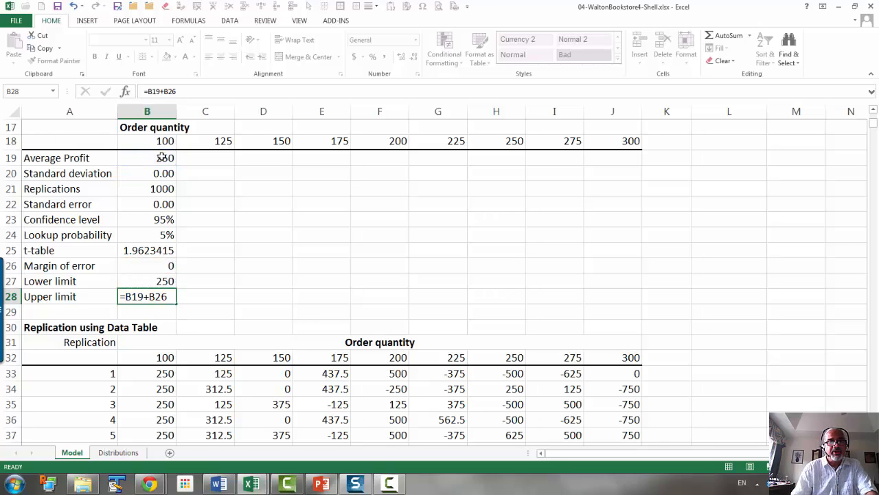
Reduce the t-value in B25 to two decimal places
left_click(163, 254)
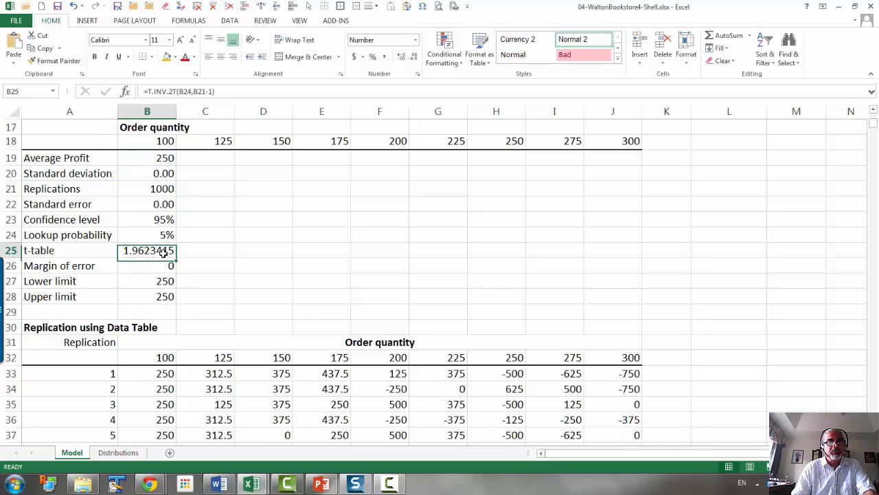
left_click(413, 56)
left_click(414, 56)
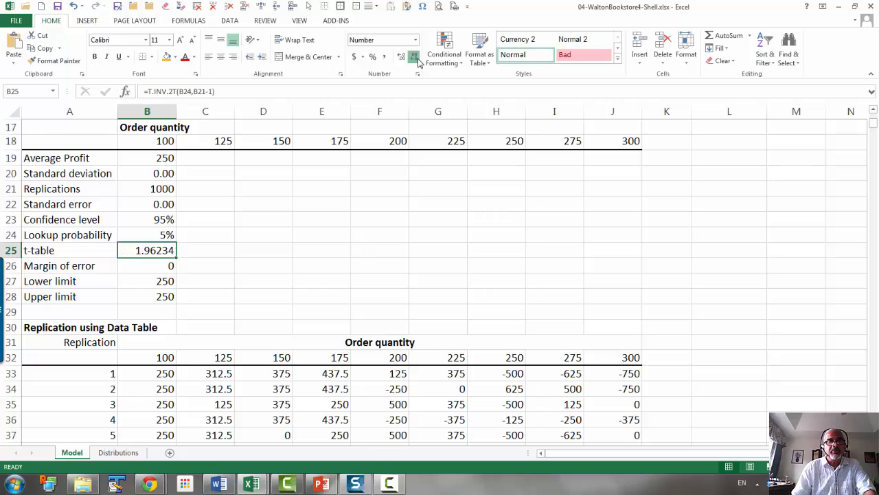
left_click(413, 57)
left_click(413, 56)
left_click(414, 57)
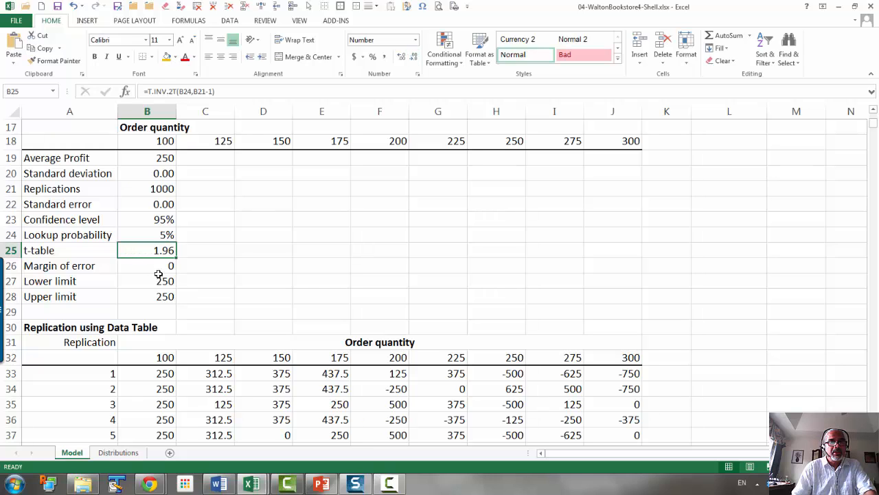
Format the lower and upper limits in B27:B28 as Currency
left_click_drag(161, 278, 164, 296)
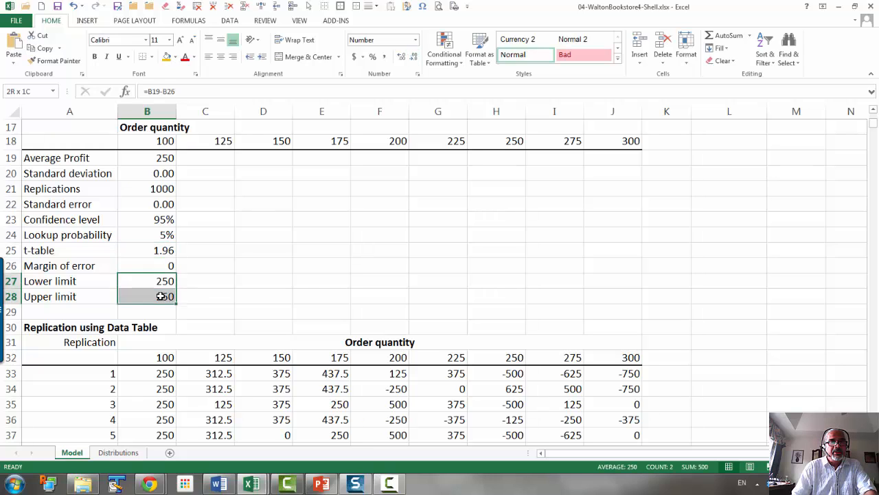
left_click(417, 40)
left_click(403, 108)
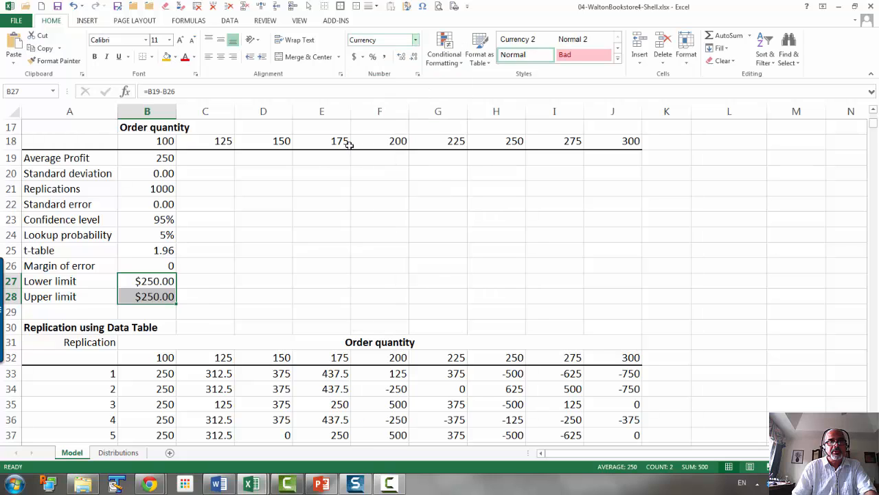
Copy the summary statistics in B19:B28 across columns C to J for order quantities 125 to 300
left_click_drag(160, 162, 149, 296)
key("F9")
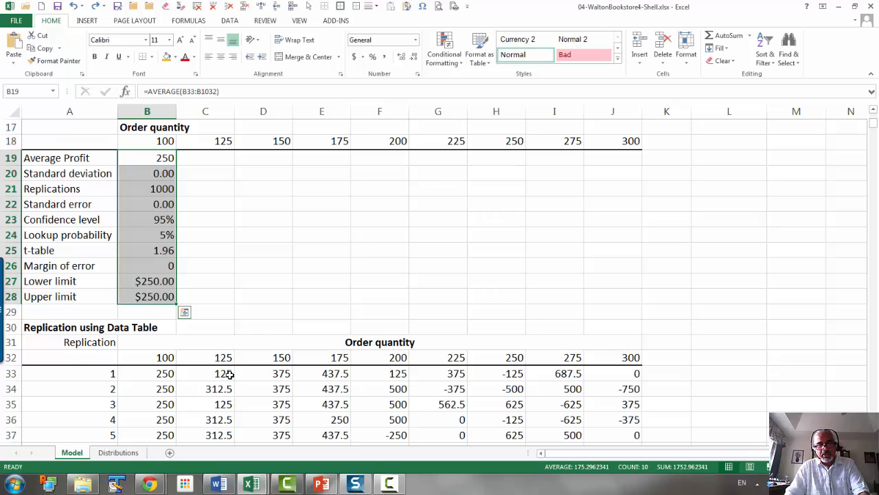
key("ctrl+c")
left_click(213, 160)
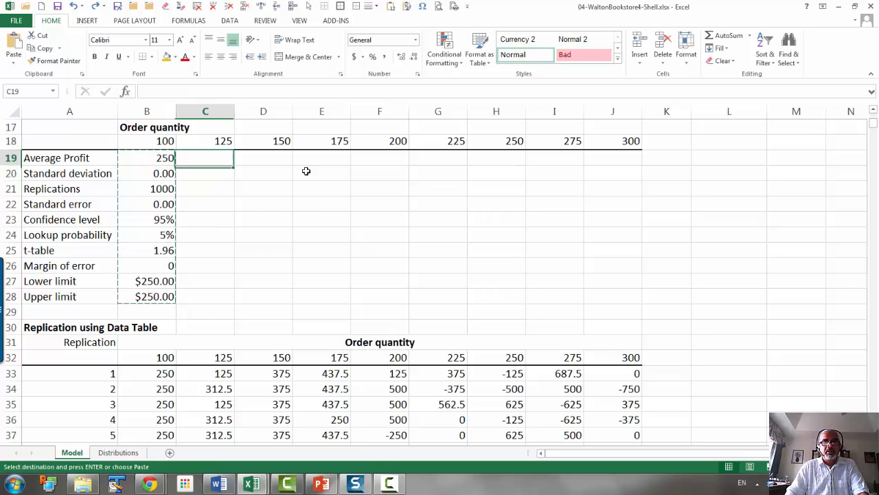
left_click_drag(307, 172, 599, 160)
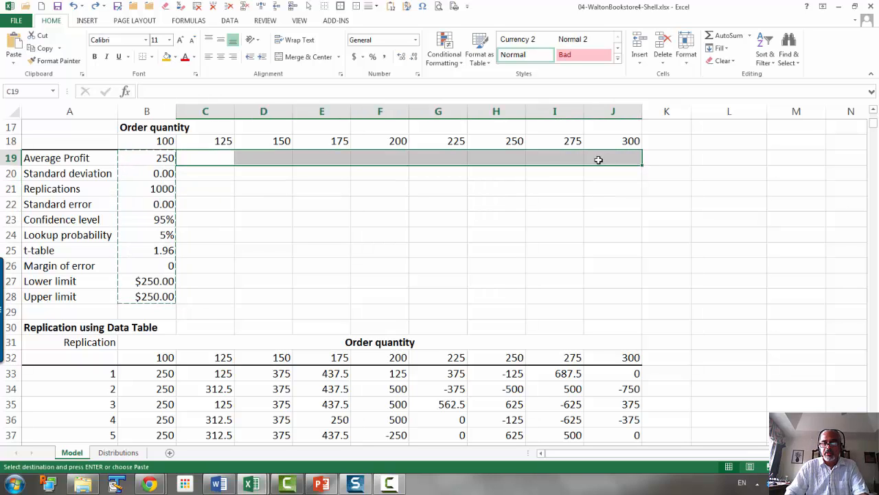
key("Return")
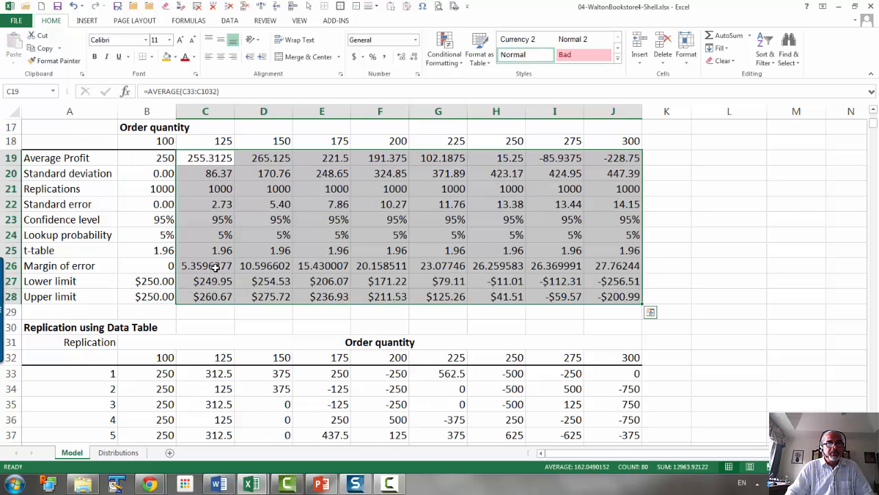
Reduce the margins of error in C26:J26 to two decimal places
left_click_drag(200, 268, 603, 267)
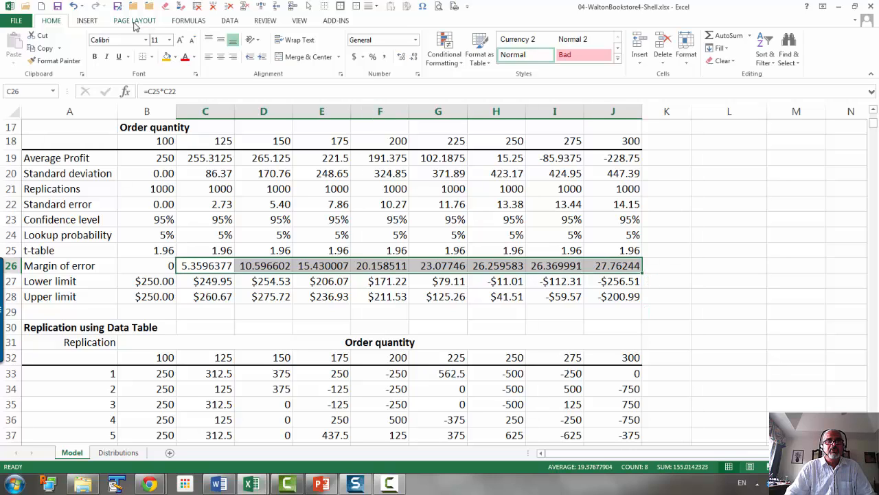
left_click(414, 57)
left_click(414, 57)
left_click(415, 57)
left_click(414, 57)
left_click(414, 58)
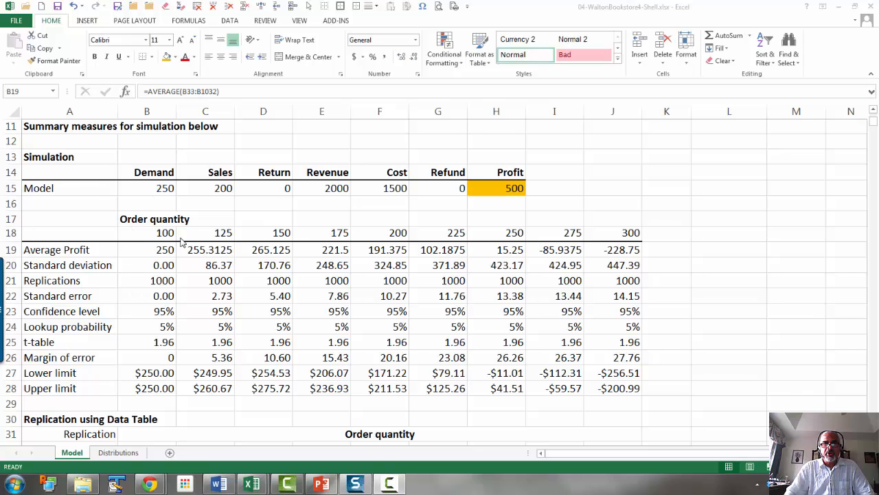
Insert a 2-D line chart of the average profits in B19:J19 and the limits in B27:J28, and shift it off columns D and E
left_click(157, 254)
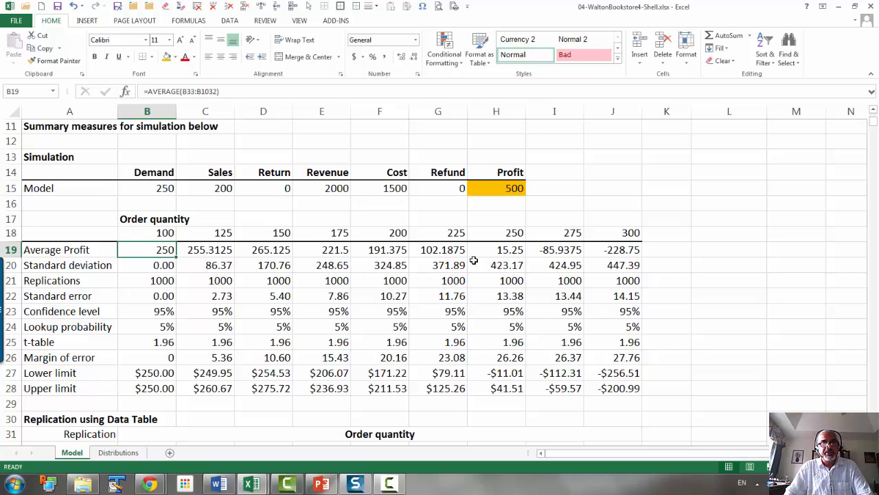
left_click(614, 250, "shift")
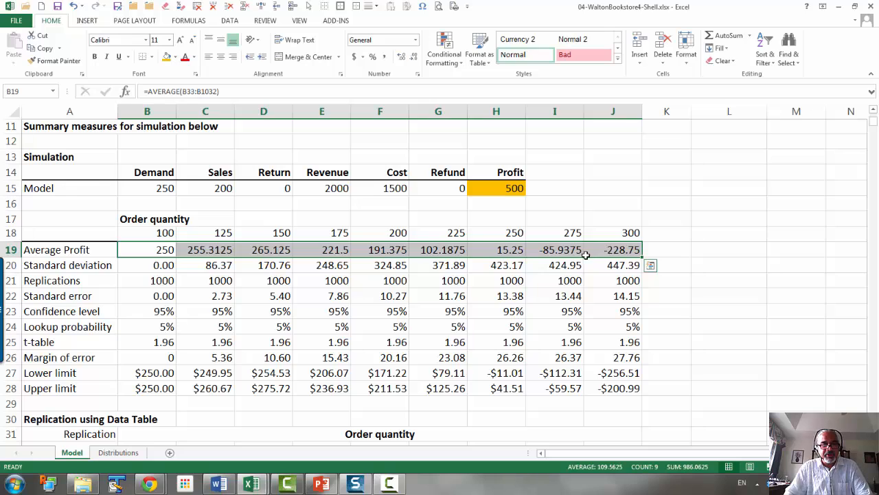
left_click(152, 373)
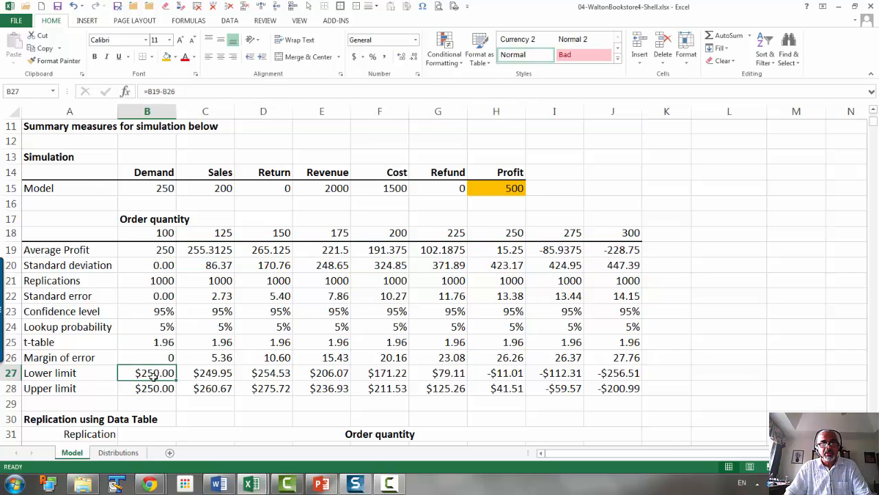
left_click_drag(160, 252, 595, 250)
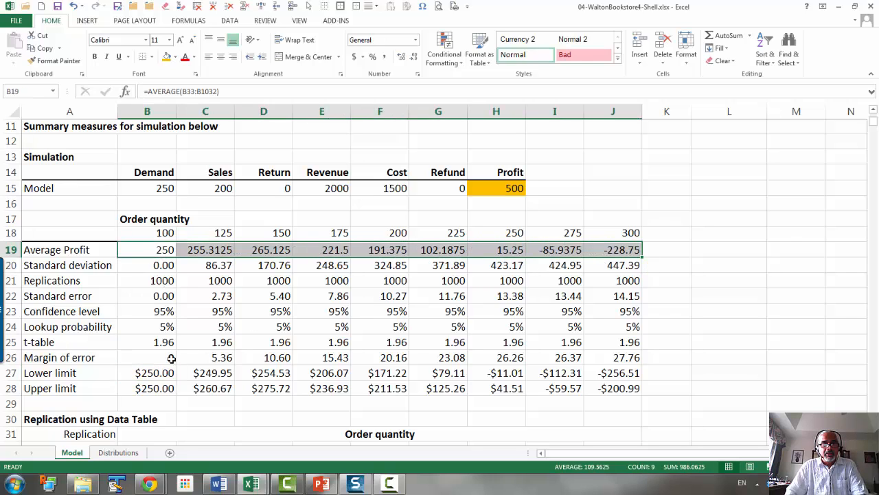
left_click_drag(157, 372, 618, 386)
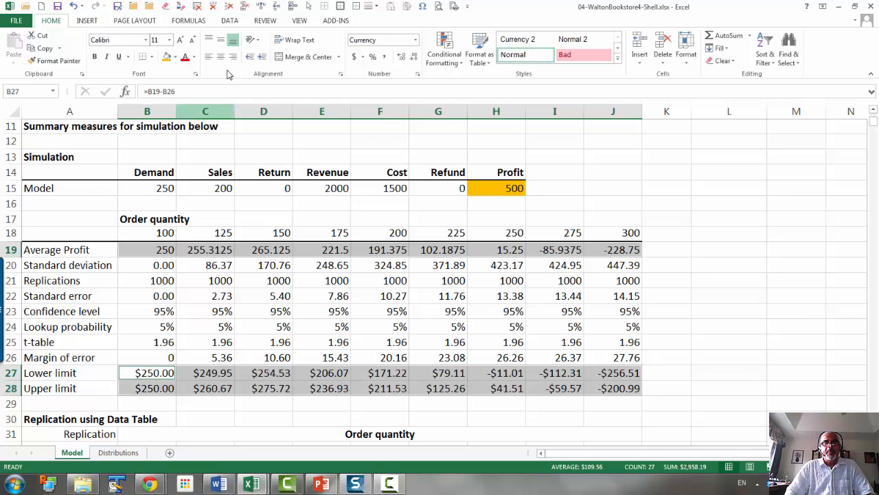
left_click(95, 22)
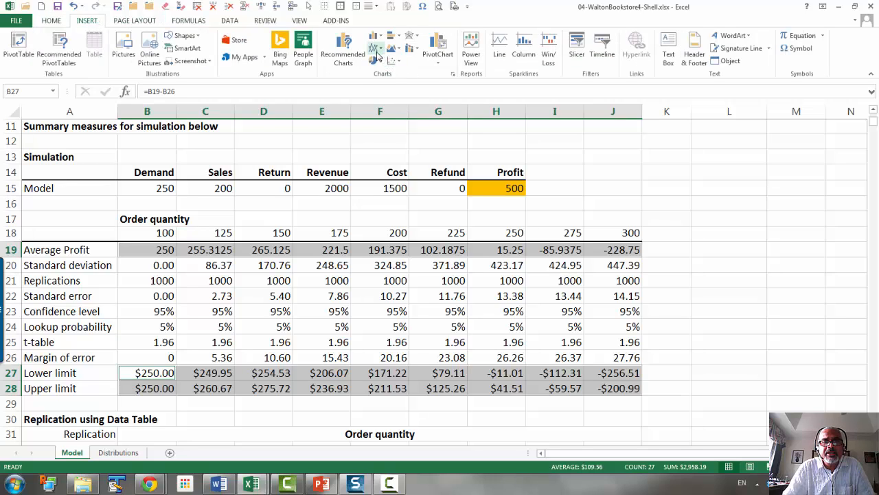
left_click(377, 50)
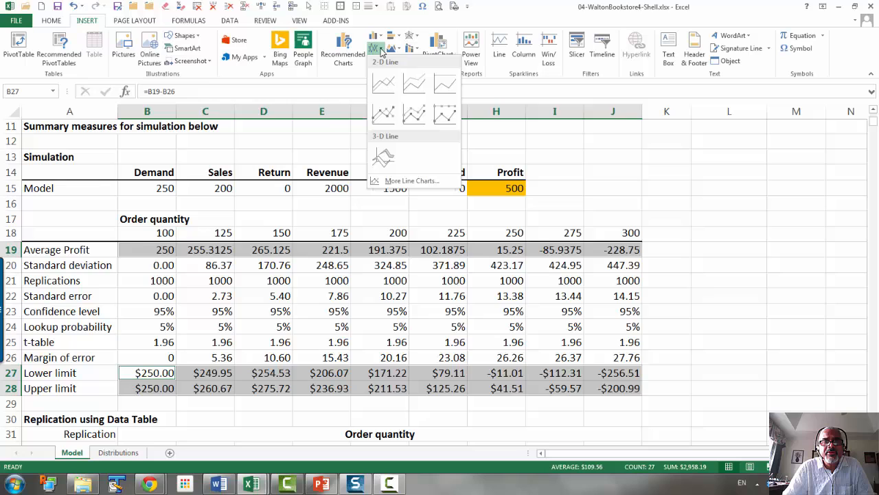
left_click(382, 86)
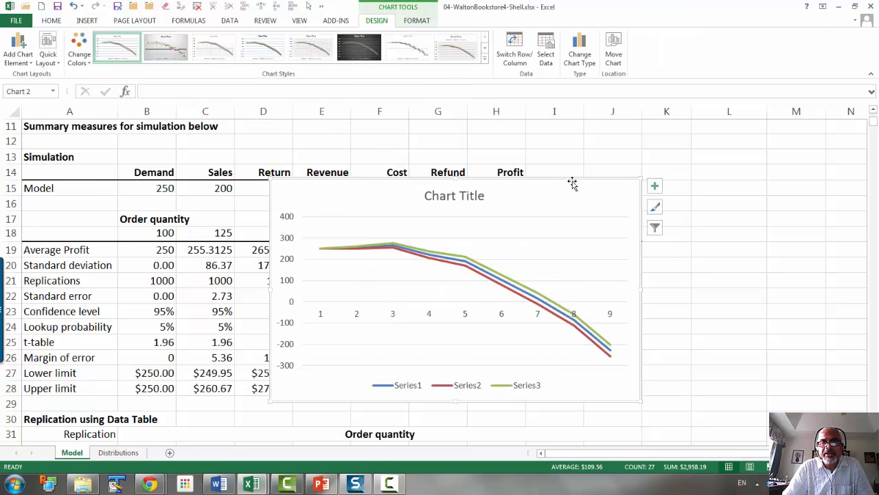
left_click_drag(573, 182, 685, 175)
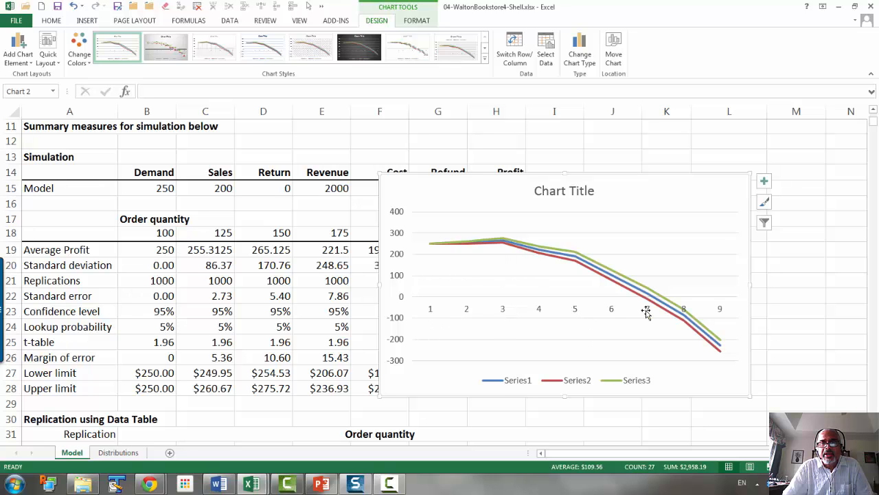
Set the chart's horizontal axis labels to the order quantities in B18:J18
left_click(547, 63)
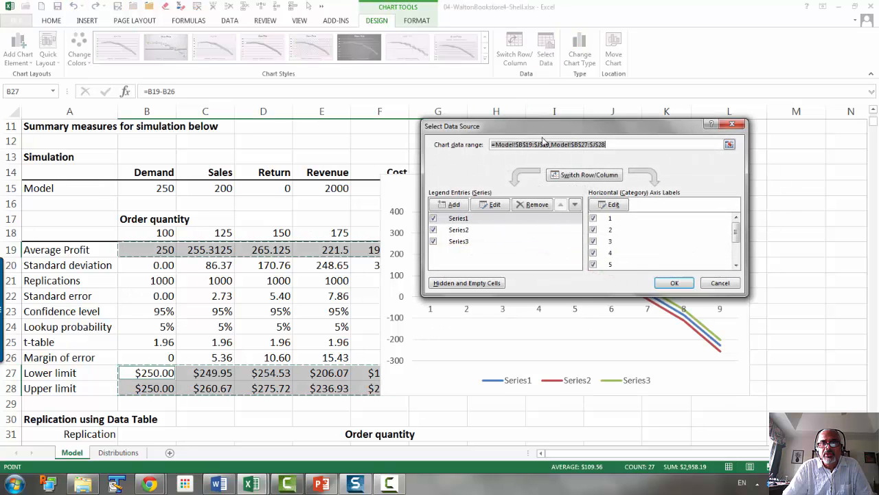
left_click(614, 206)
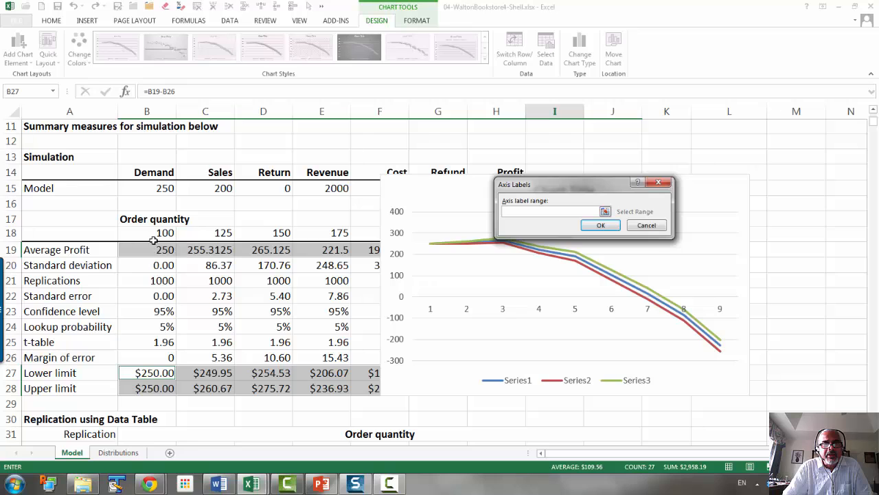
left_click_drag(160, 233, 537, 235)
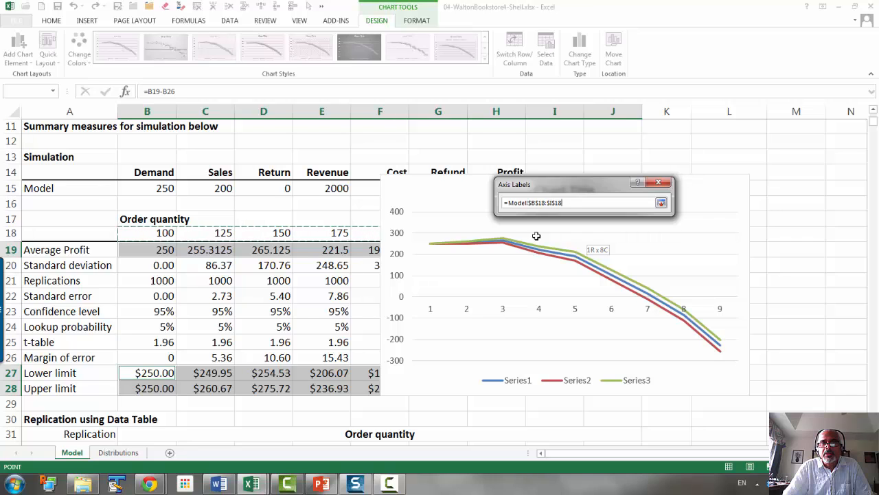
left_click_drag(536, 235, 537, 236)
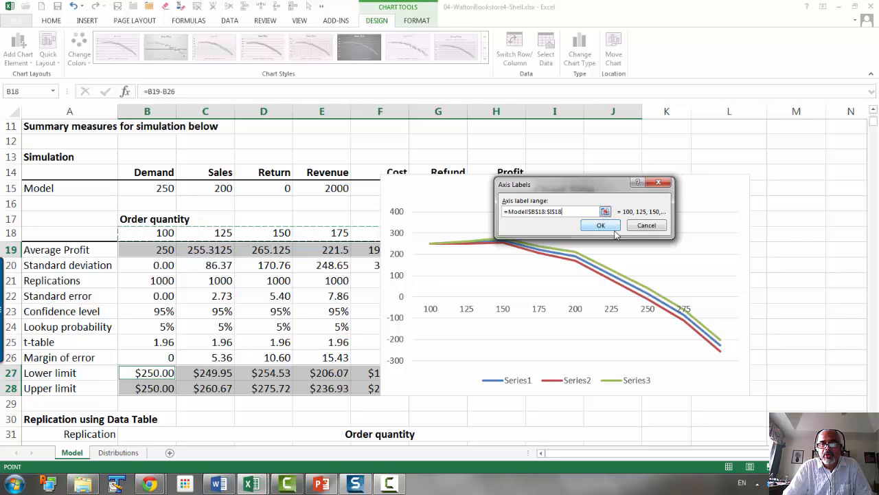
left_click(610, 231)
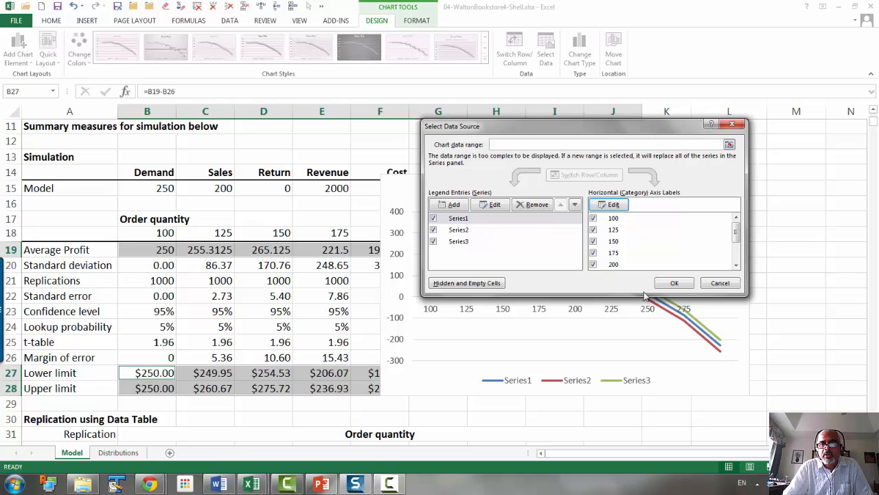
left_click(612, 205)
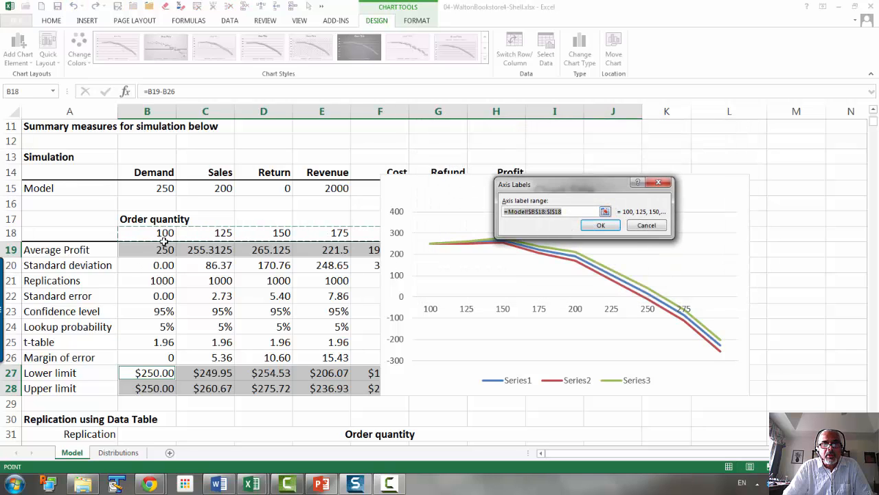
left_click_drag(157, 232, 606, 233)
left_click(603, 226)
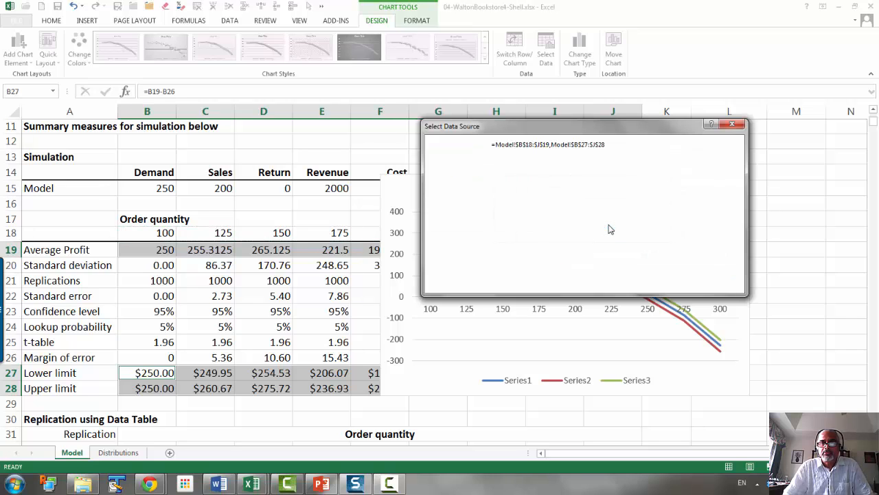
left_click(675, 285)
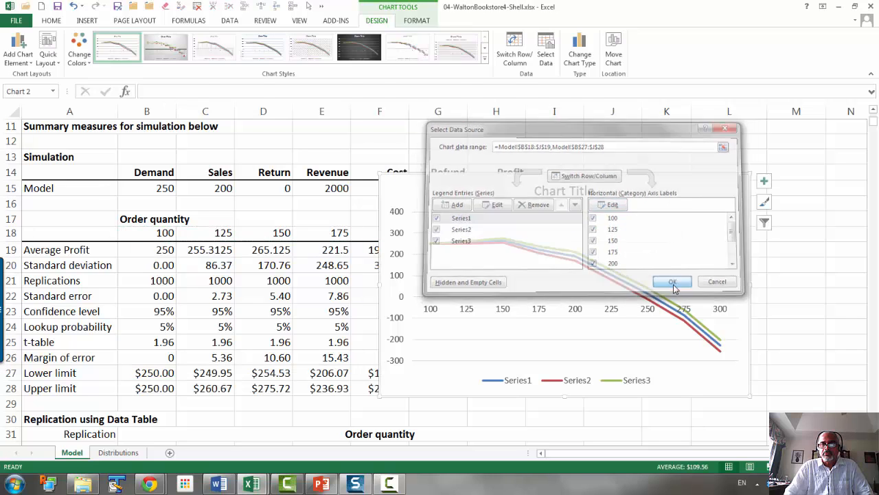
Move the chart beside the summary table so that it clears columns A to J
scroll(750, 398, "down", 2)
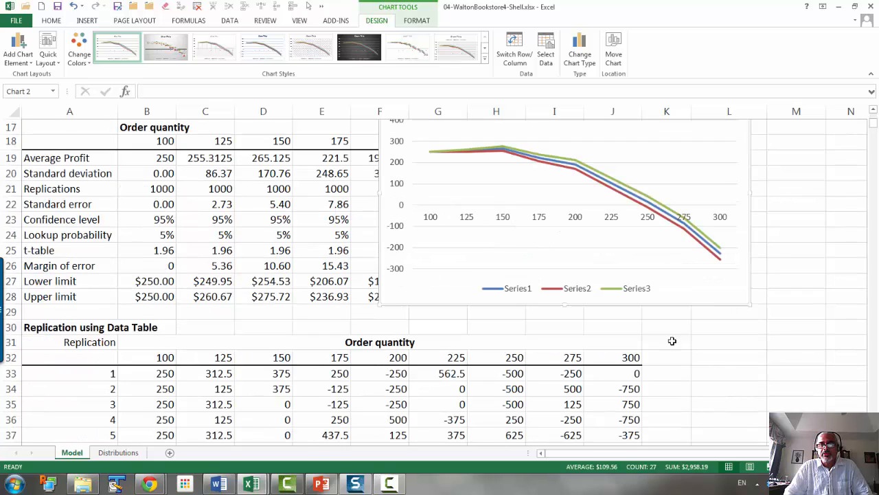
left_click_drag(477, 305, 752, 355)
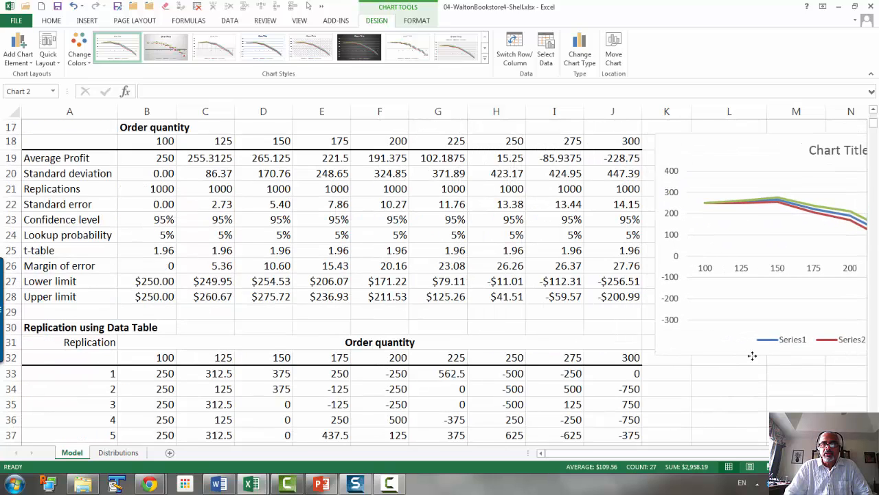
scroll(560, 329, "right", 5)
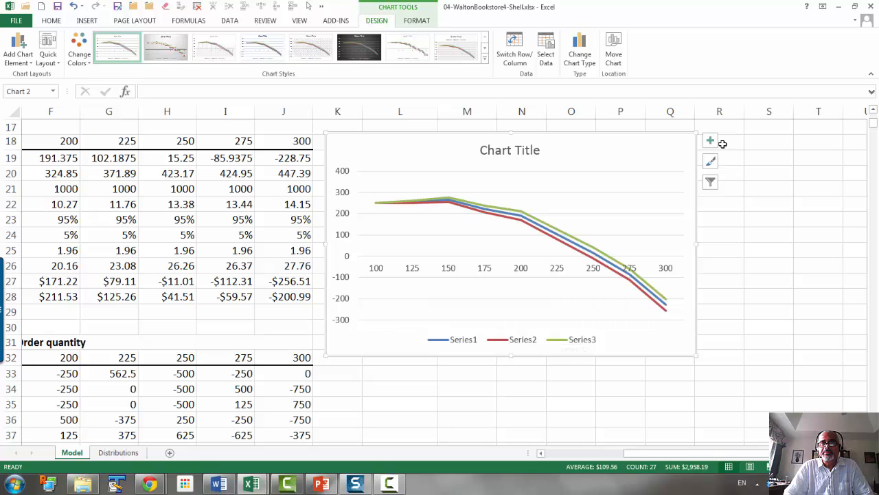
Name the chart's first data series, plotted from row 19, Average
left_click(546, 55)
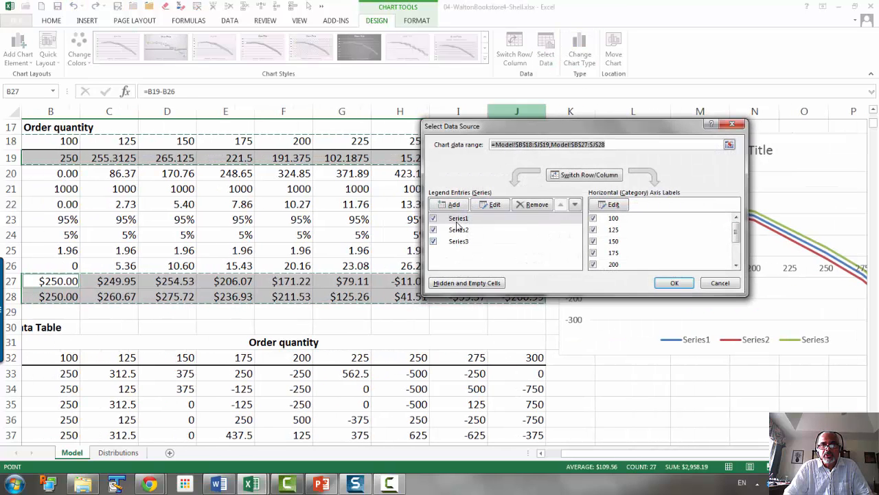
left_click(457, 219)
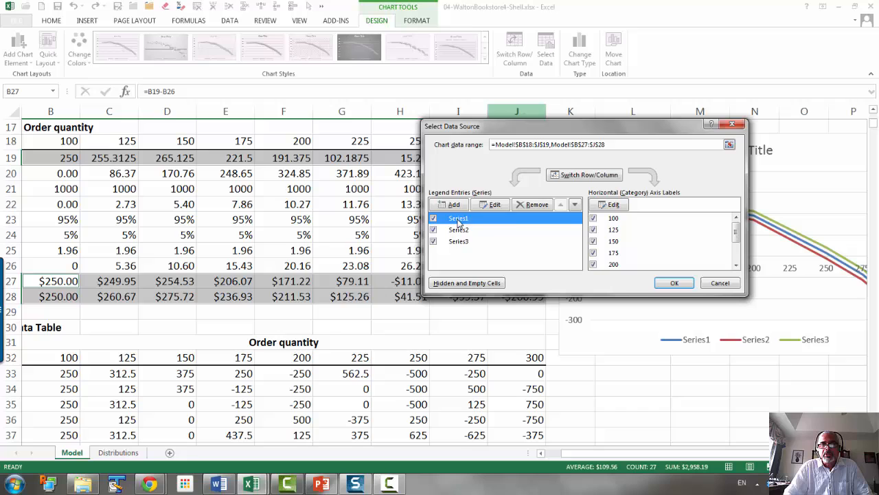
left_click(495, 206)
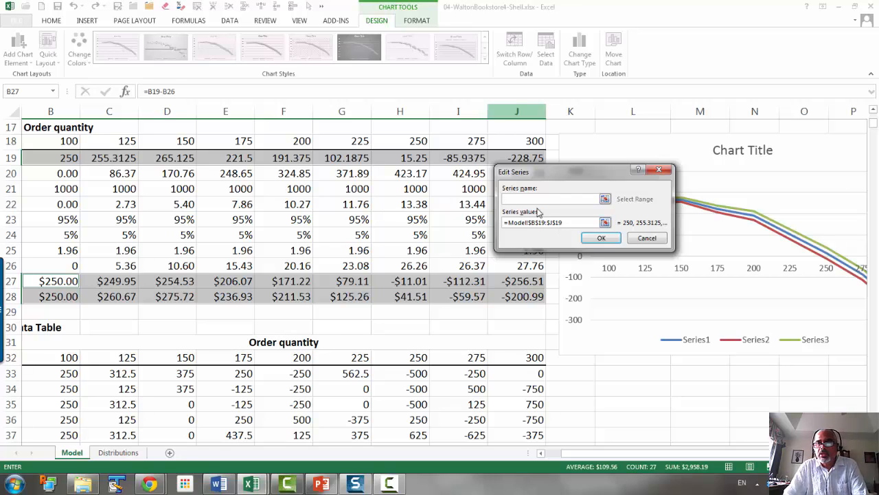
type("Average")
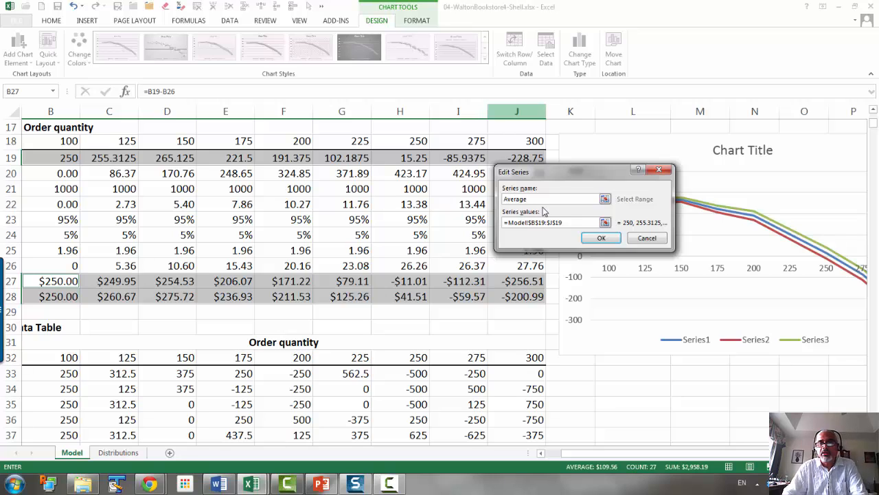
left_click(610, 240)
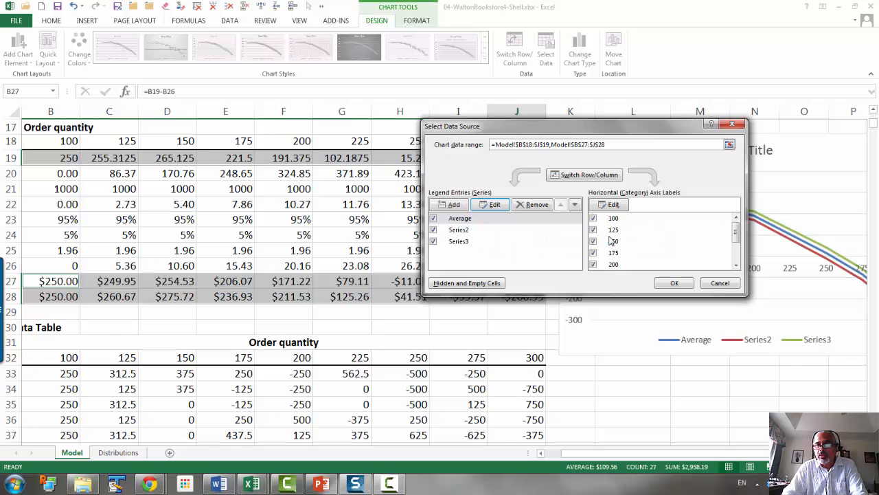
Name the second chart series 95% Lower limit and the third 95% Upper limit
left_click(459, 233)
left_click(494, 206)
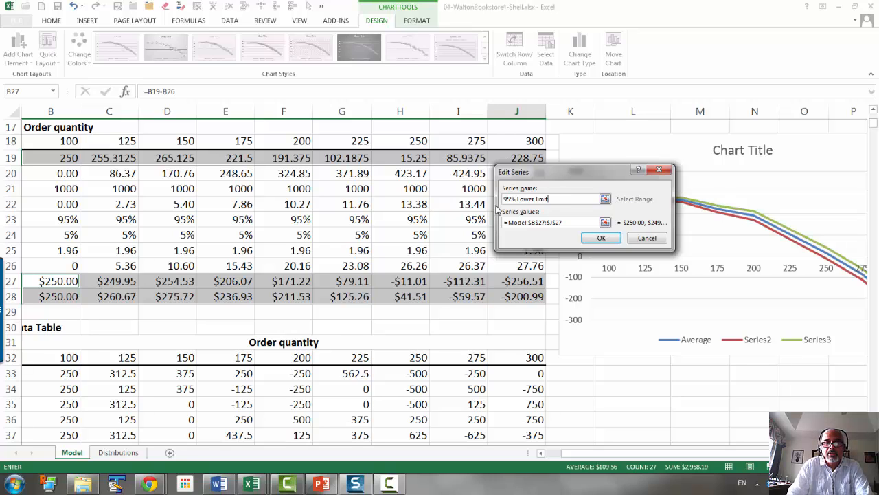
left_click(605, 238)
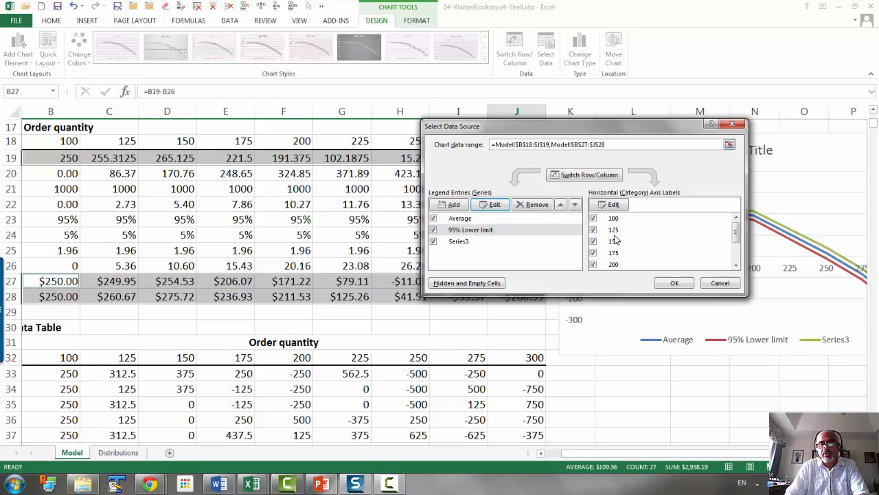
left_click(474, 241)
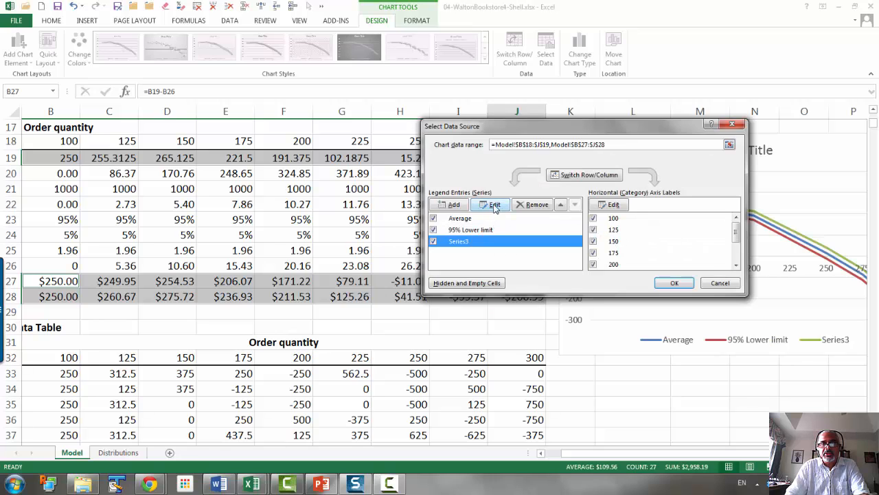
left_click(494, 205)
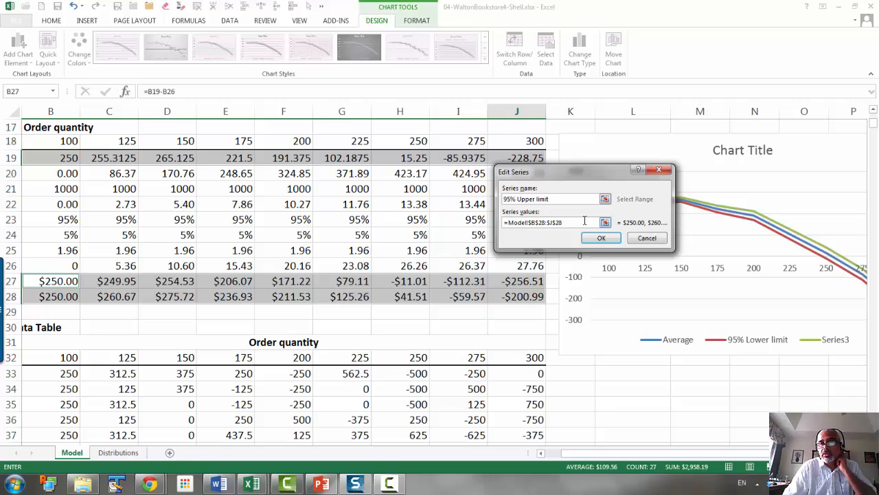
left_click(601, 238)
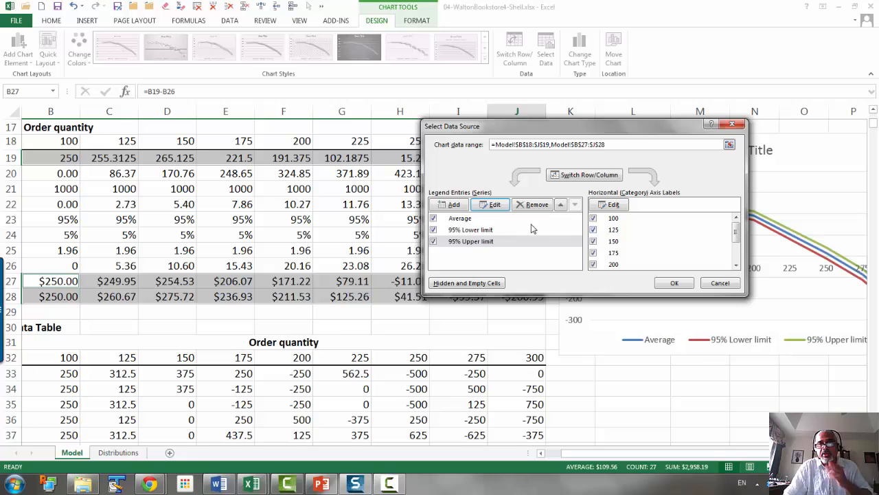
Reorder the chart series so that Average sits between 95% Lower limit and 95% Upper limit
left_click(466, 218)
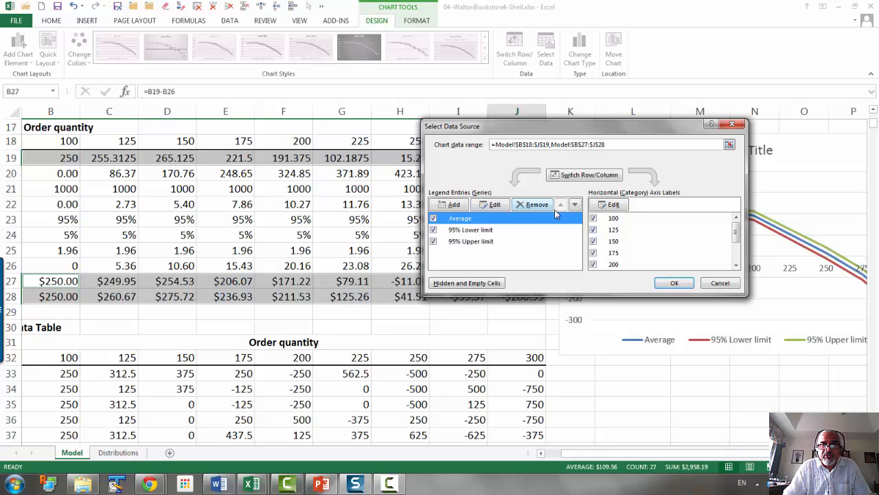
left_click(575, 204)
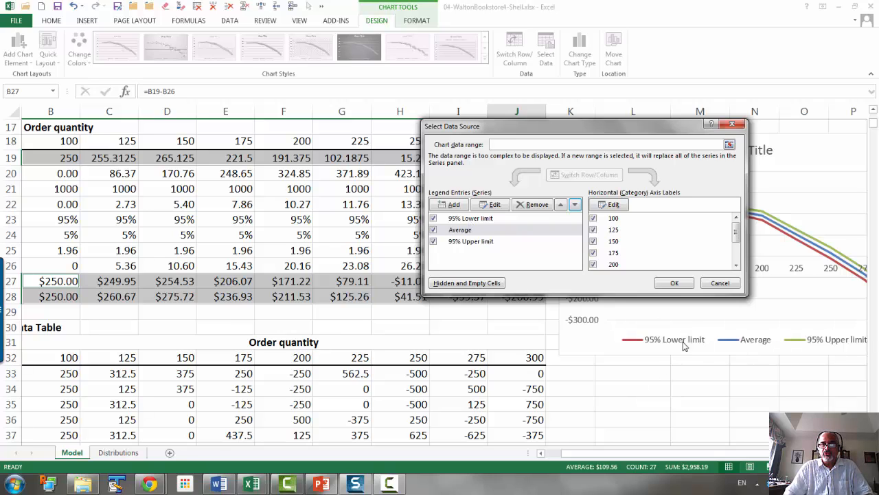
left_click(676, 283)
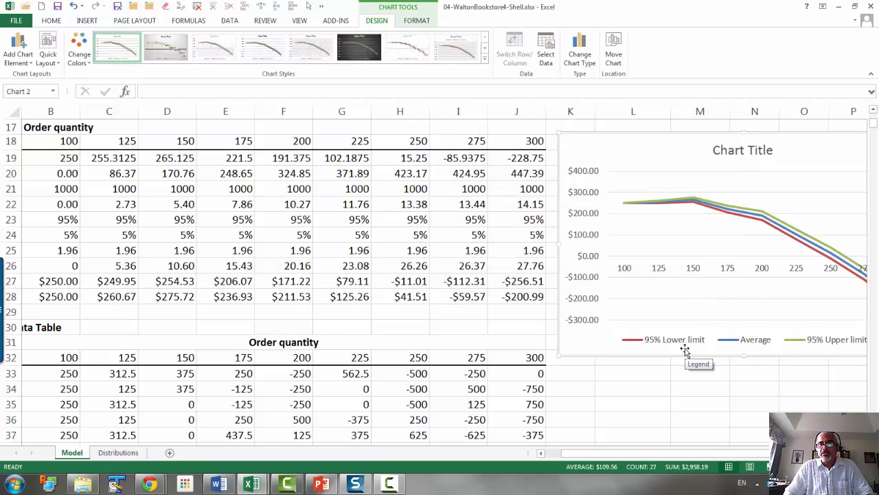
Replace the placeholder chart title with "Profit from calendar sales"
left_click(739, 151)
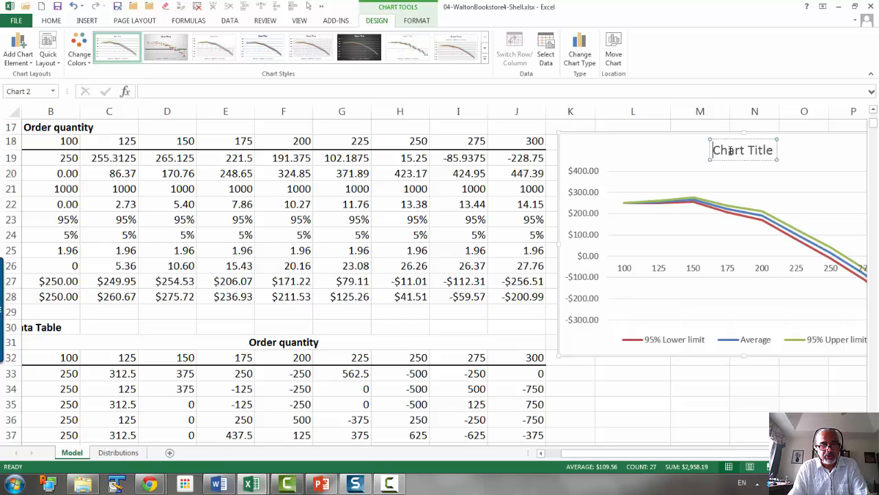
key("shift+Right")
key("shift+Right")
key("shift+Right")
key("shift+Right")
key("shift+Right")
key("shift+Right")
key("shift+Right")
key("shift+Right")
key("shift+Right")
key("shift+Right")
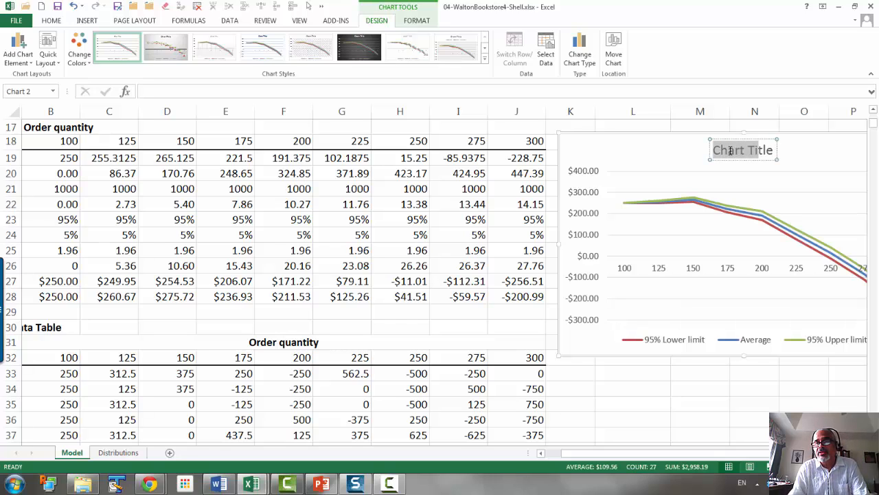
key("shift+Right")
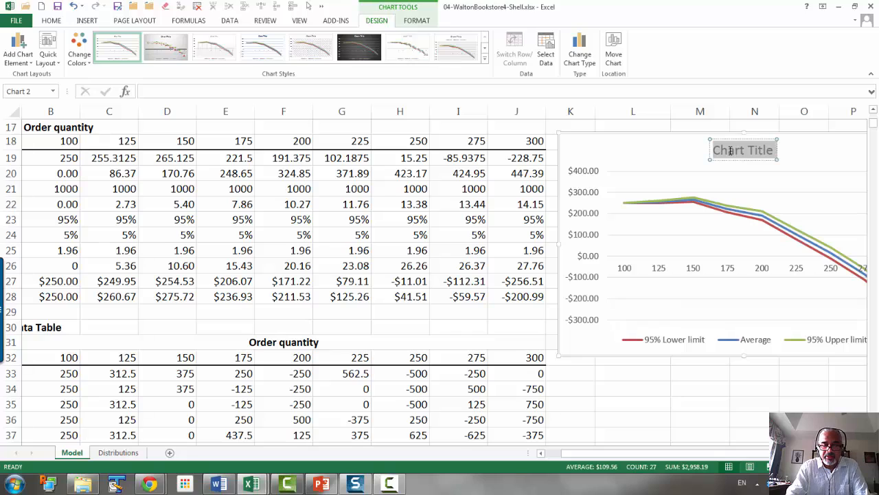
key("Delete")
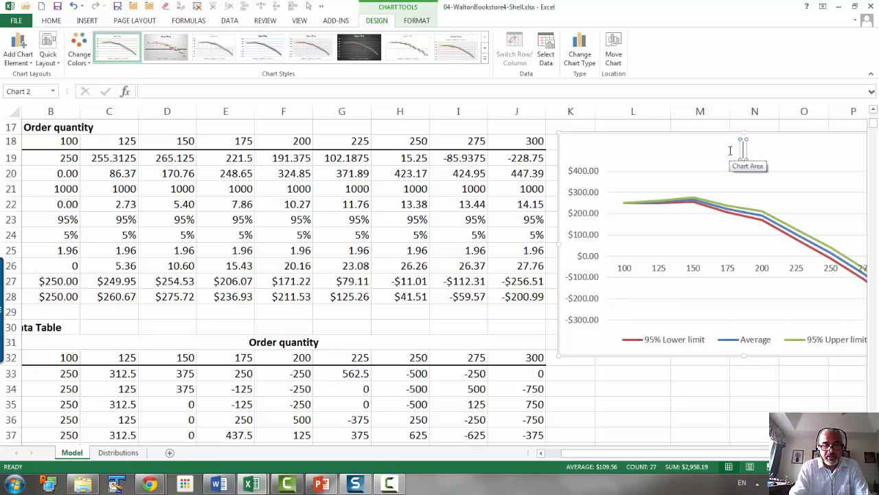
type("Profit")
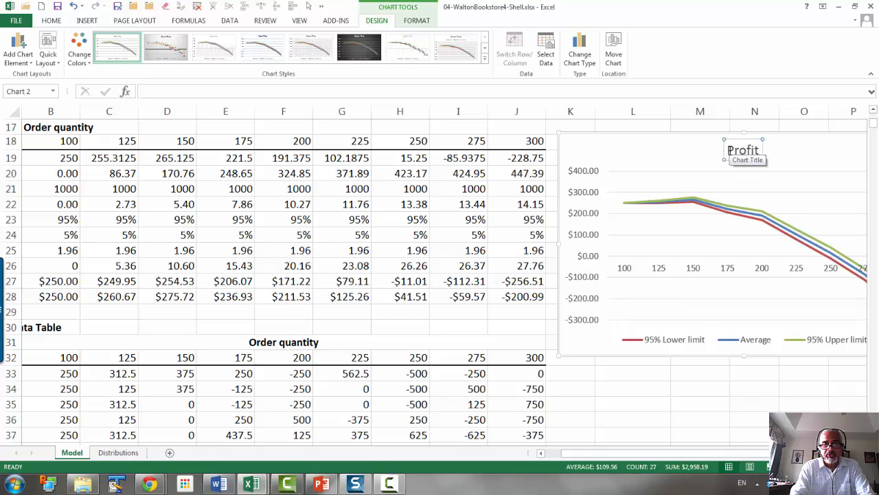
type(" from c")
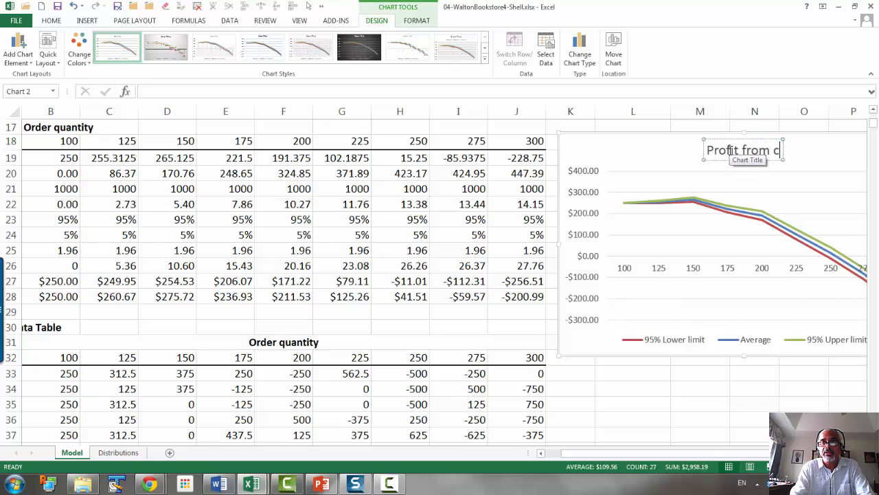
type("alendar sales")
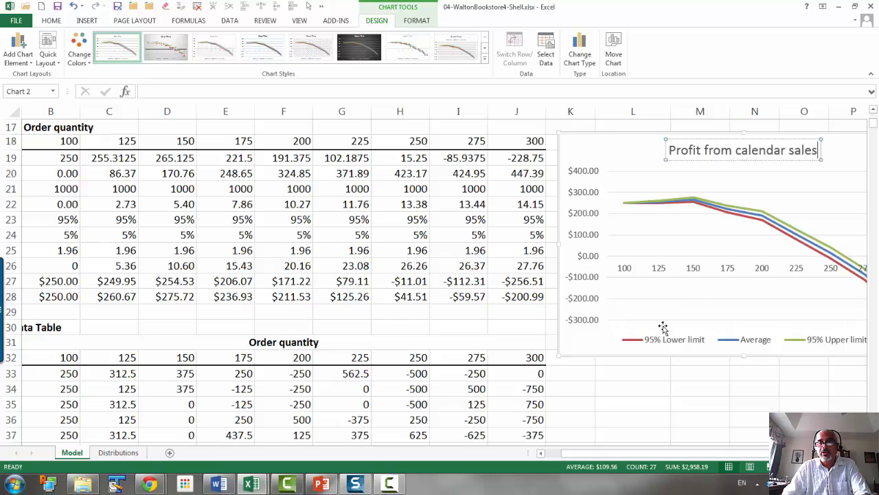
left_click(632, 353)
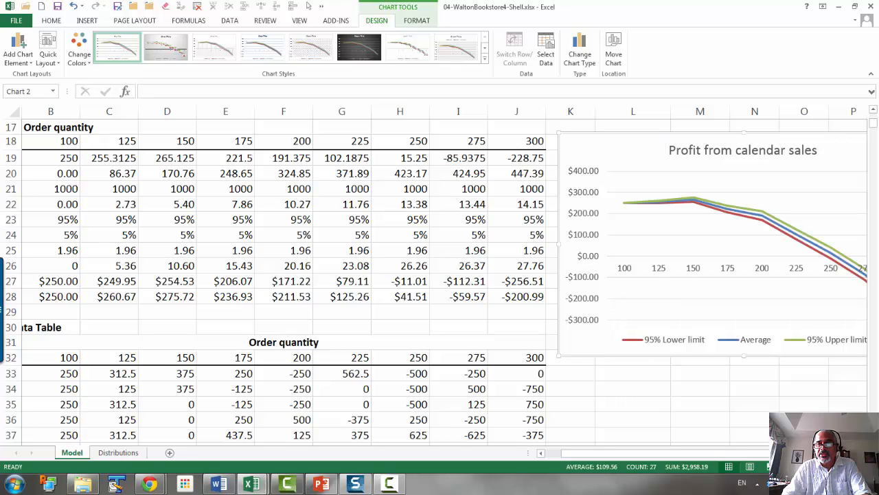
Add axis titles to the chart and name the horizontal axis "Order quantity"
scroll(457, 141, "right", 4)
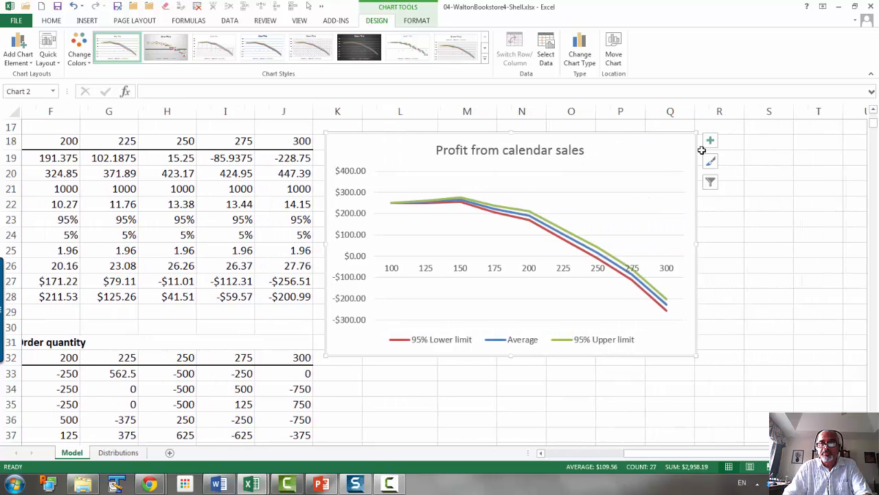
left_click(711, 141)
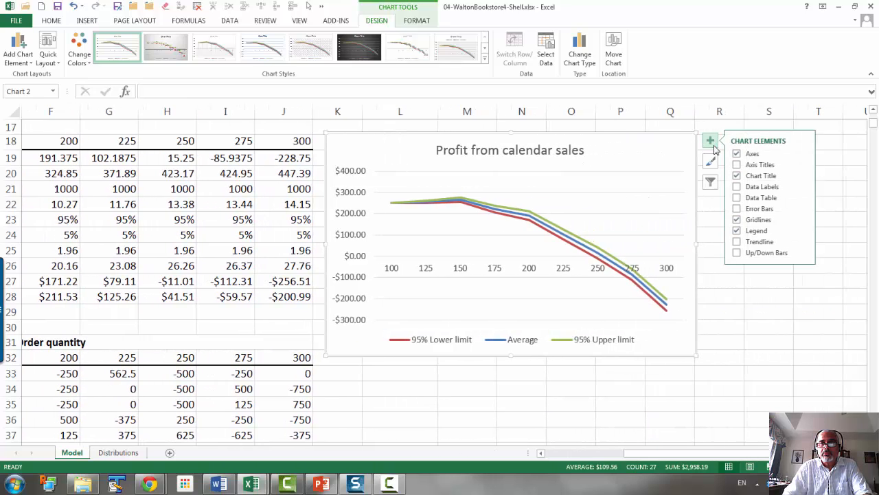
left_click(746, 167)
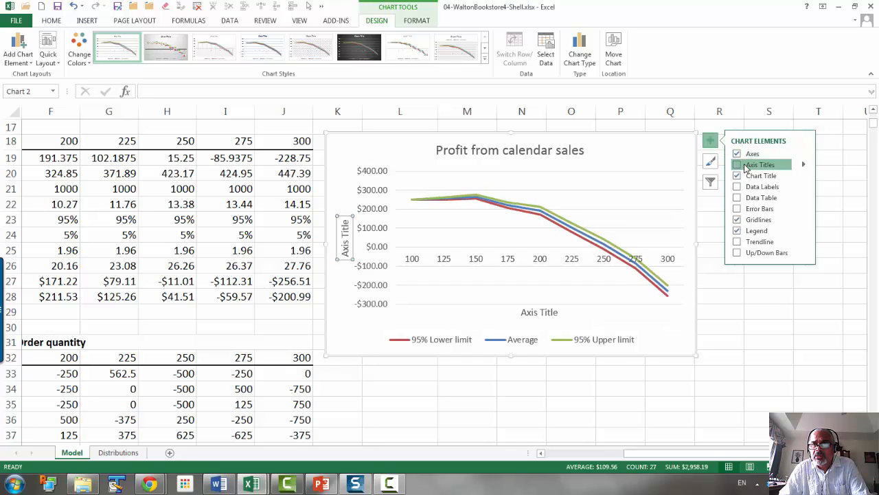
left_click(535, 312)
left_click(534, 313)
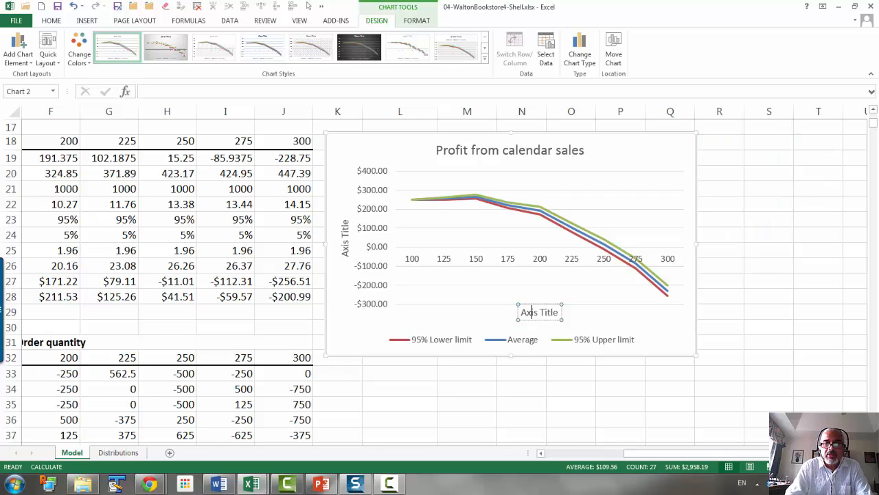
left_click_drag(520, 312, 558, 312)
type("Ord")
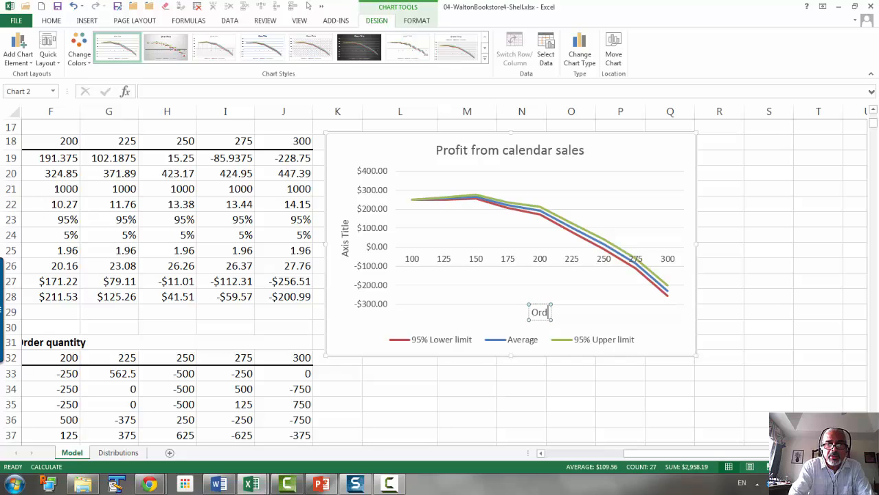
type("er quan")
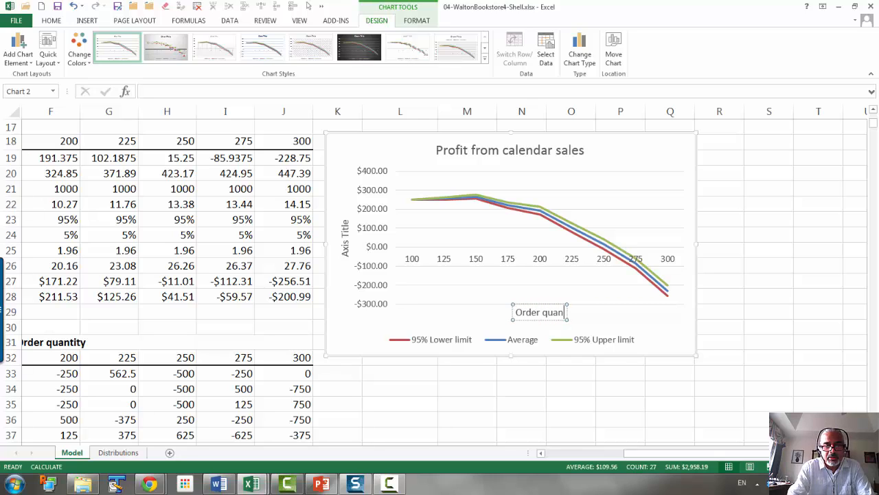
type("tity")
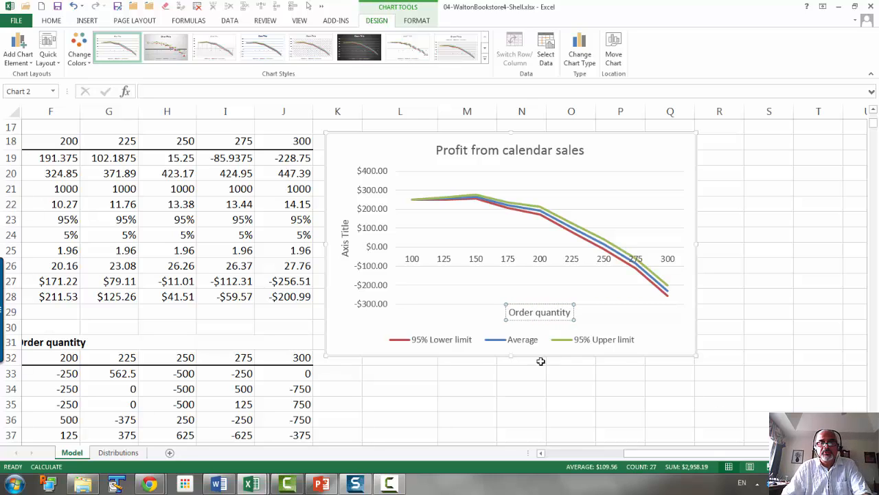
Name the chart's vertical axis "Profit"
left_click(353, 242)
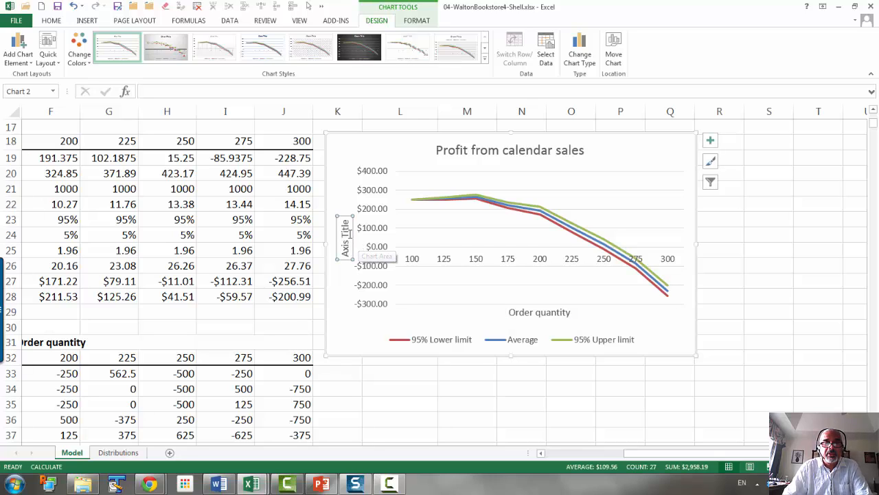
left_click(346, 233)
key("Right")
key("Right")
key("Right")
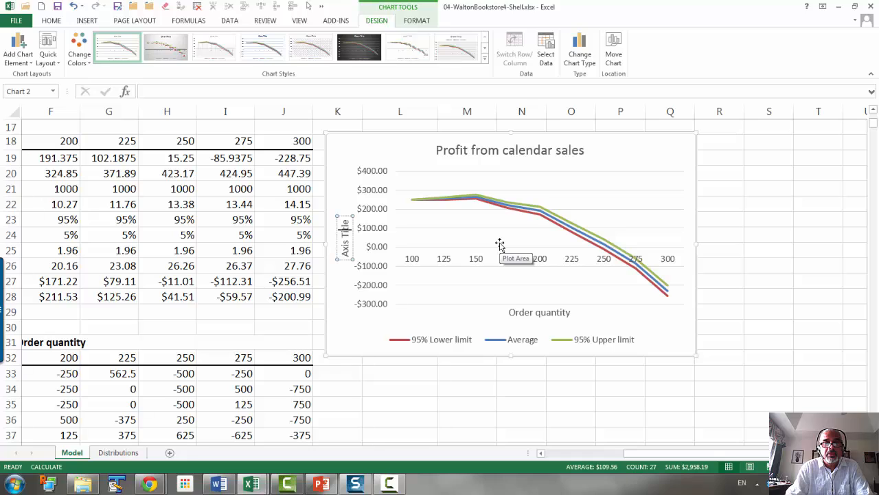
key("Right")
key("shift+Left")
key("shift+Left")
key("shift+Left")
key("shift+Left")
key("shift+Left")
key("shift+Left")
key("shift+Left")
key("shift+Left")
key("shift+Left")
key("shift+Left")
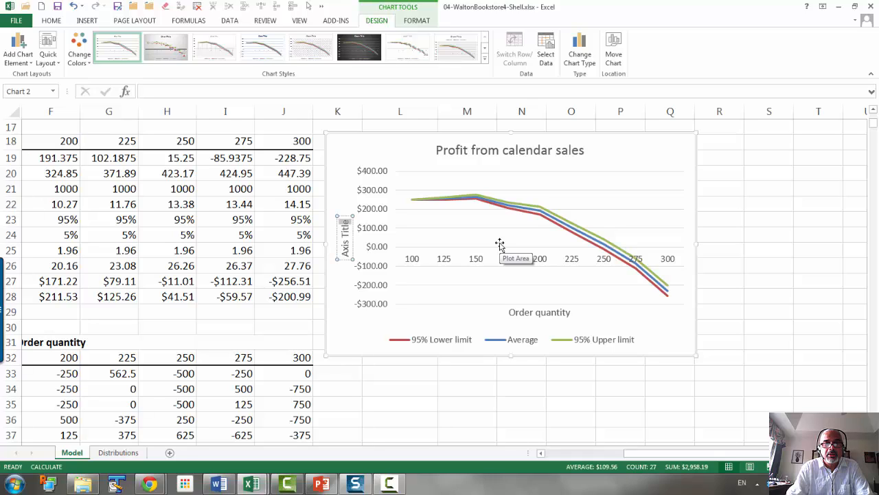
type("Profit")
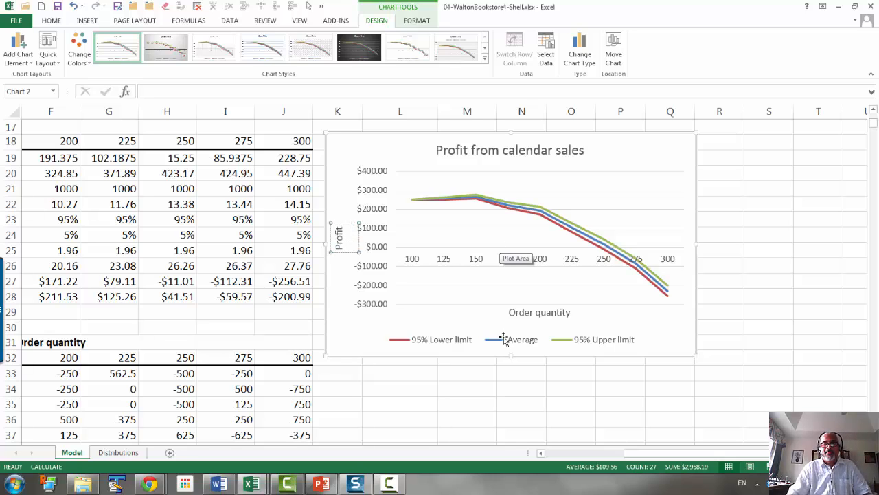
left_click(599, 390)
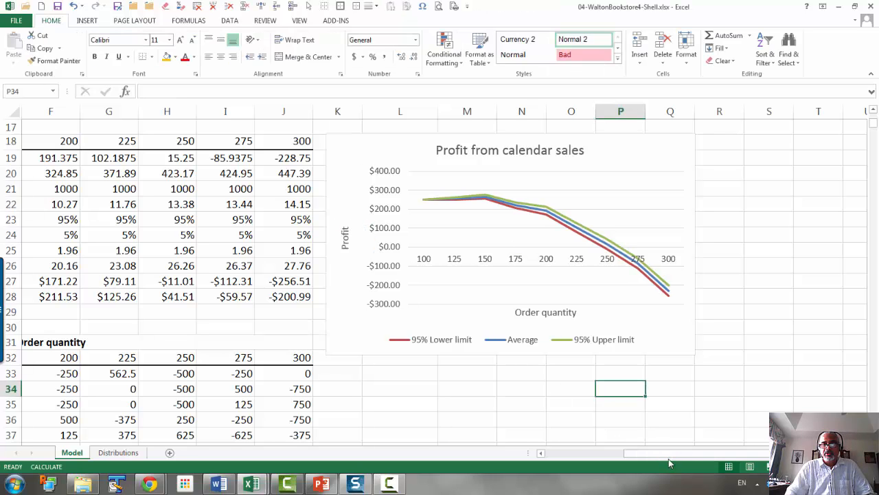
Go back to the simulation model and examine the Demand formula in cell B15
left_click_drag(669, 454, 539, 454)
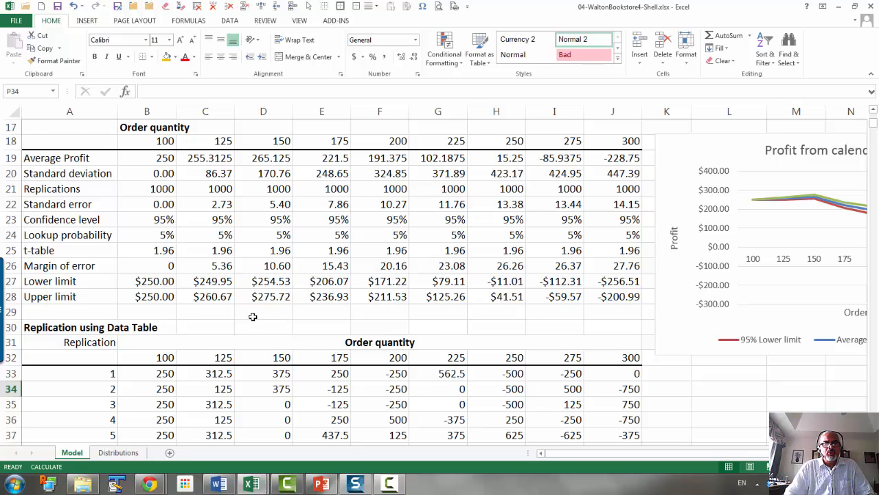
scroll(253, 316, "up", 5)
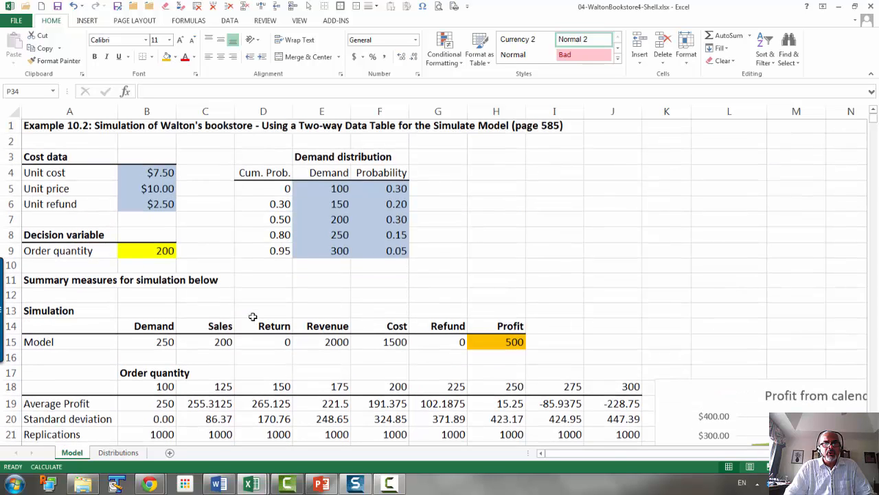
left_click(160, 342)
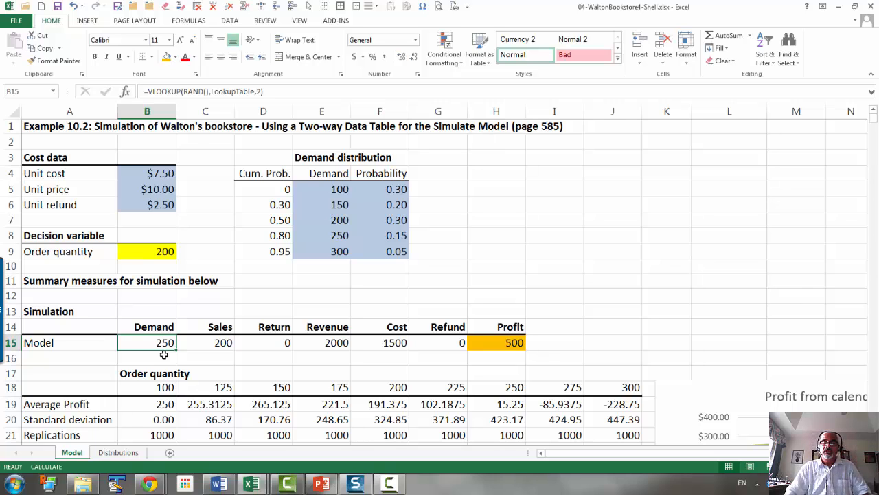
scroll(178, 287, "down", 1)
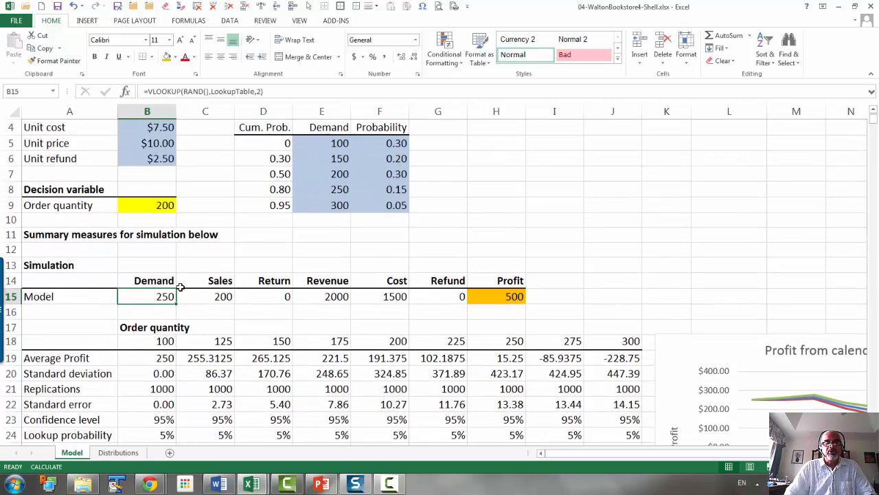